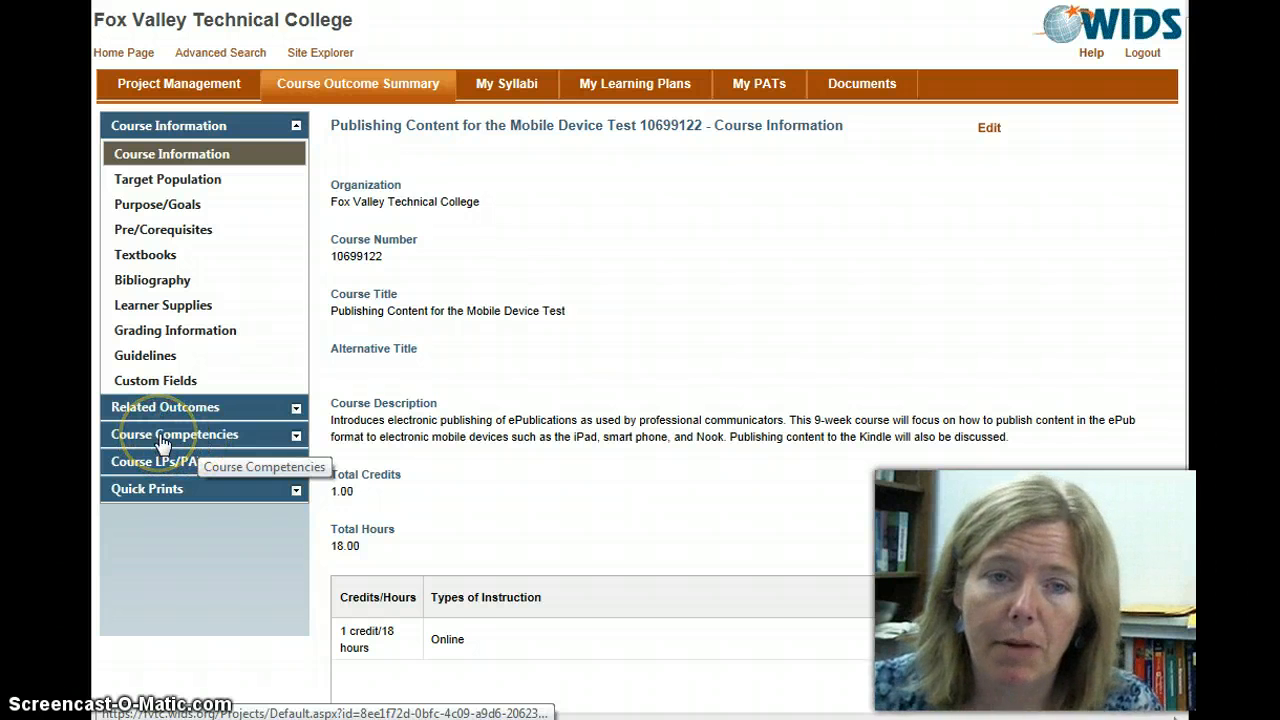
Step: Open the course's competencies list for editing and start adding a new competency
{"action": "left_click", "coordinate": [160, 440]}
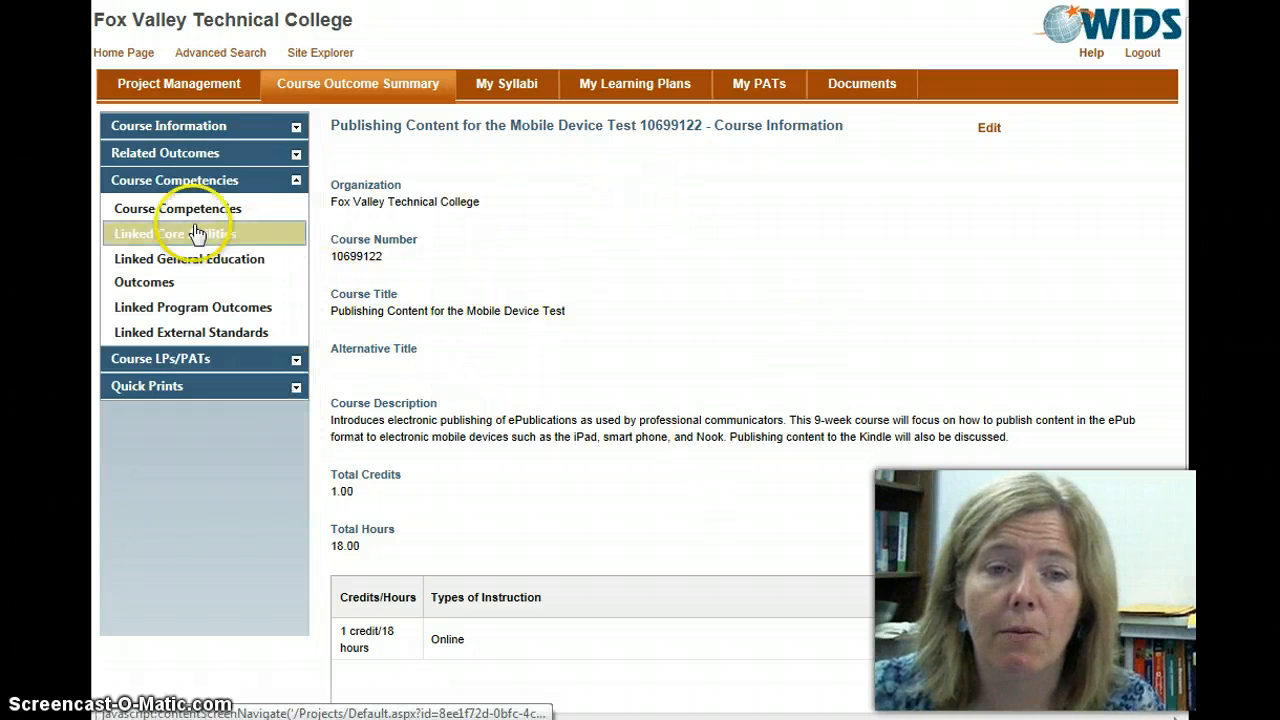
{"action": "left_click", "coordinate": [165, 212]}
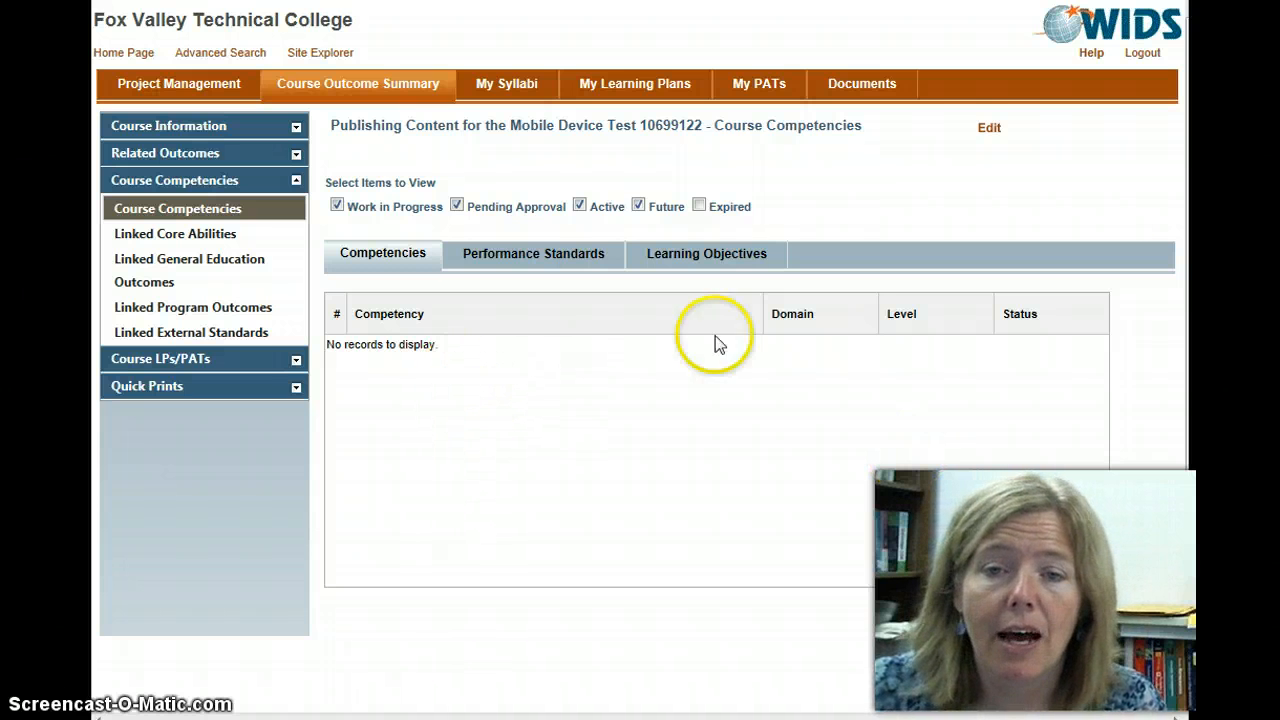
{"action": "left_click", "coordinate": [989, 130]}
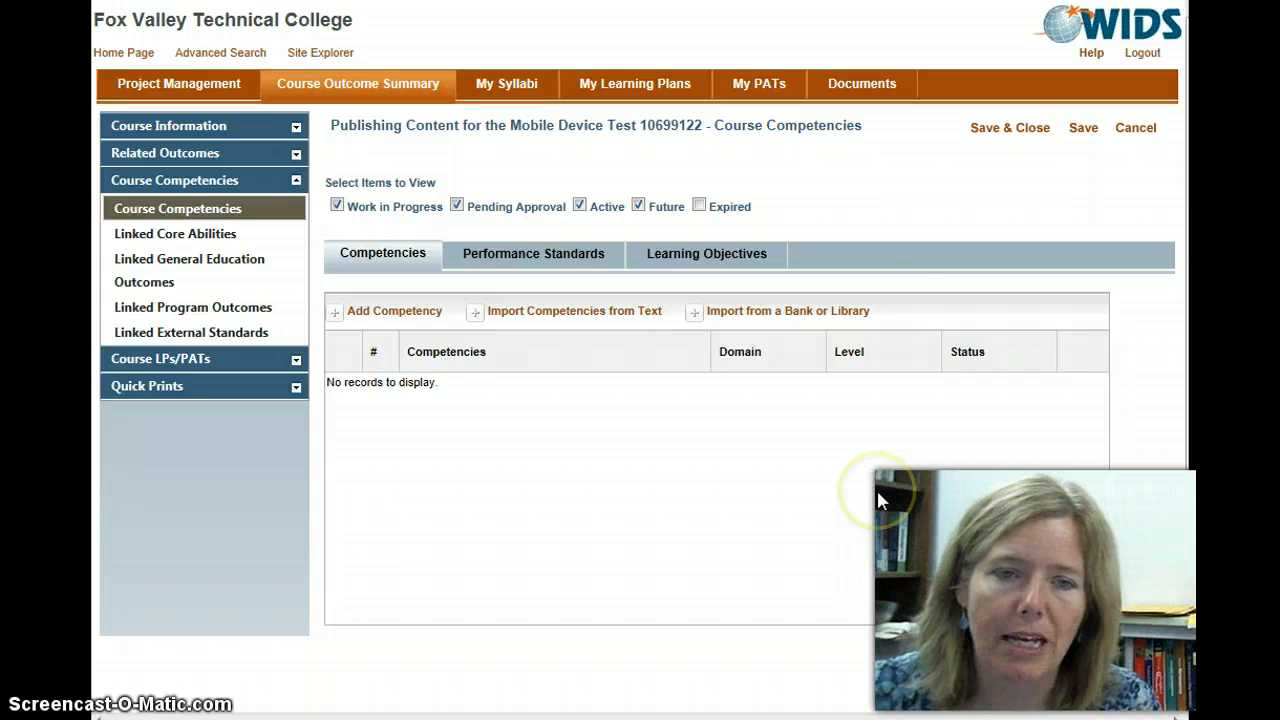
{"action": "left_click", "coordinate": [334, 314]}
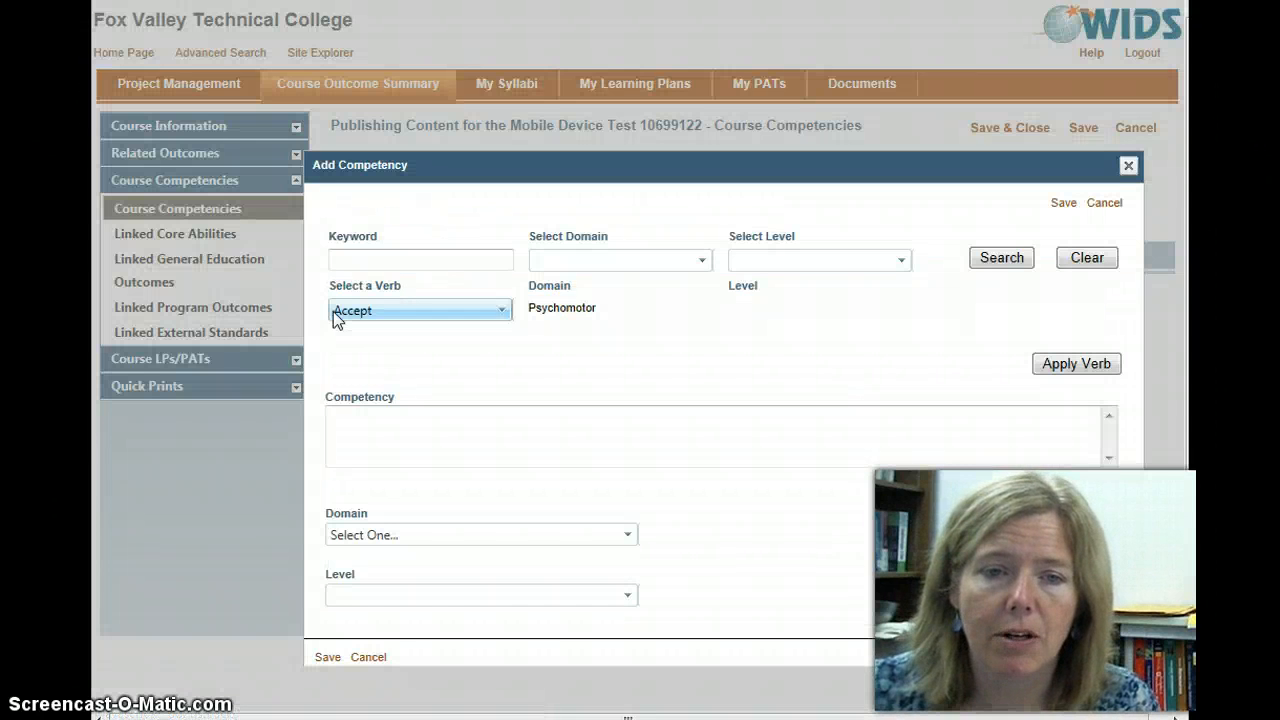
Step: Search the verb bank for the keyword "identify", look through the matching verbs and clear the search
{"action": "left_click", "coordinate": [358, 260]}
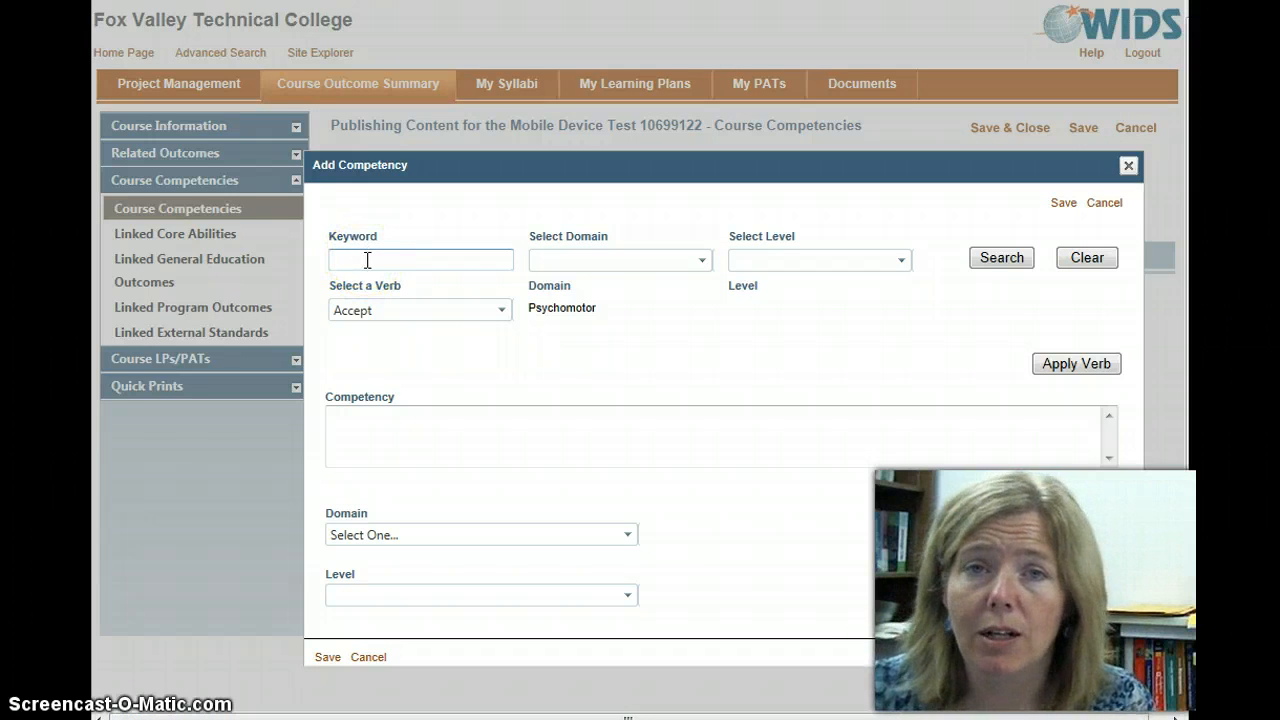
{"action": "left_click", "coordinate": [367, 260]}
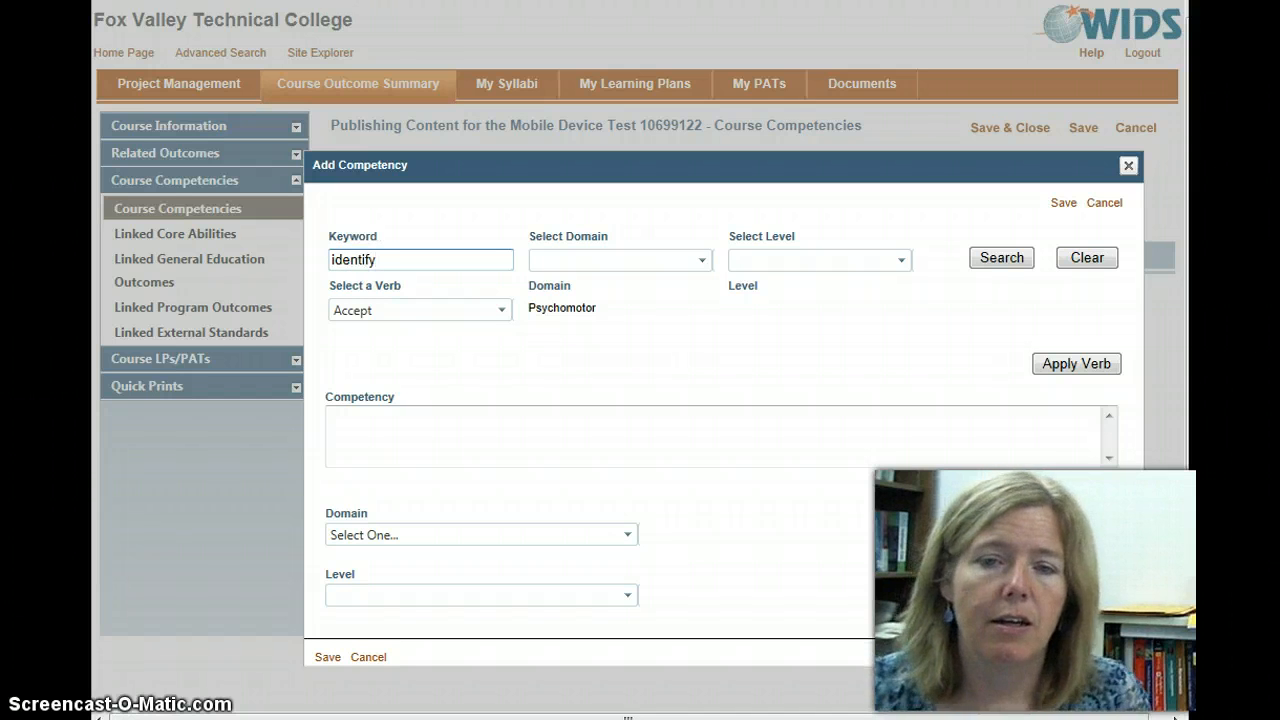
{"action": "left_click", "coordinate": [1004, 258]}
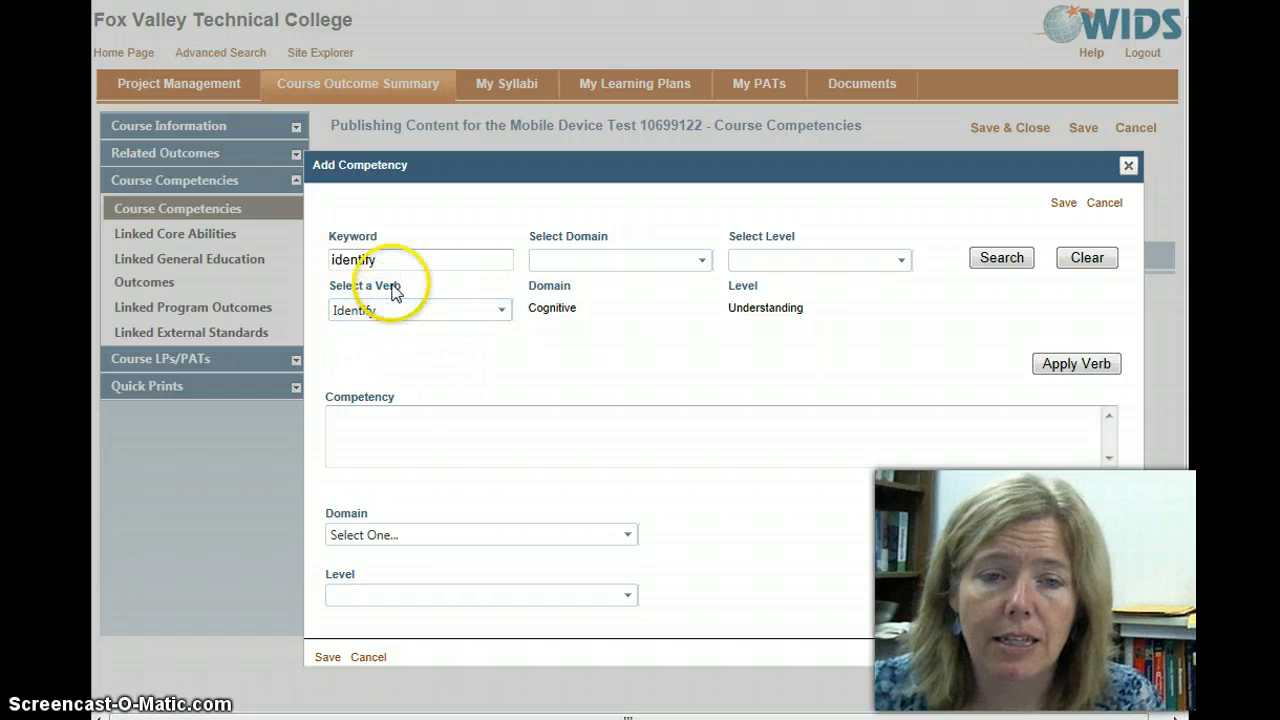
{"action": "left_click", "coordinate": [501, 314]}
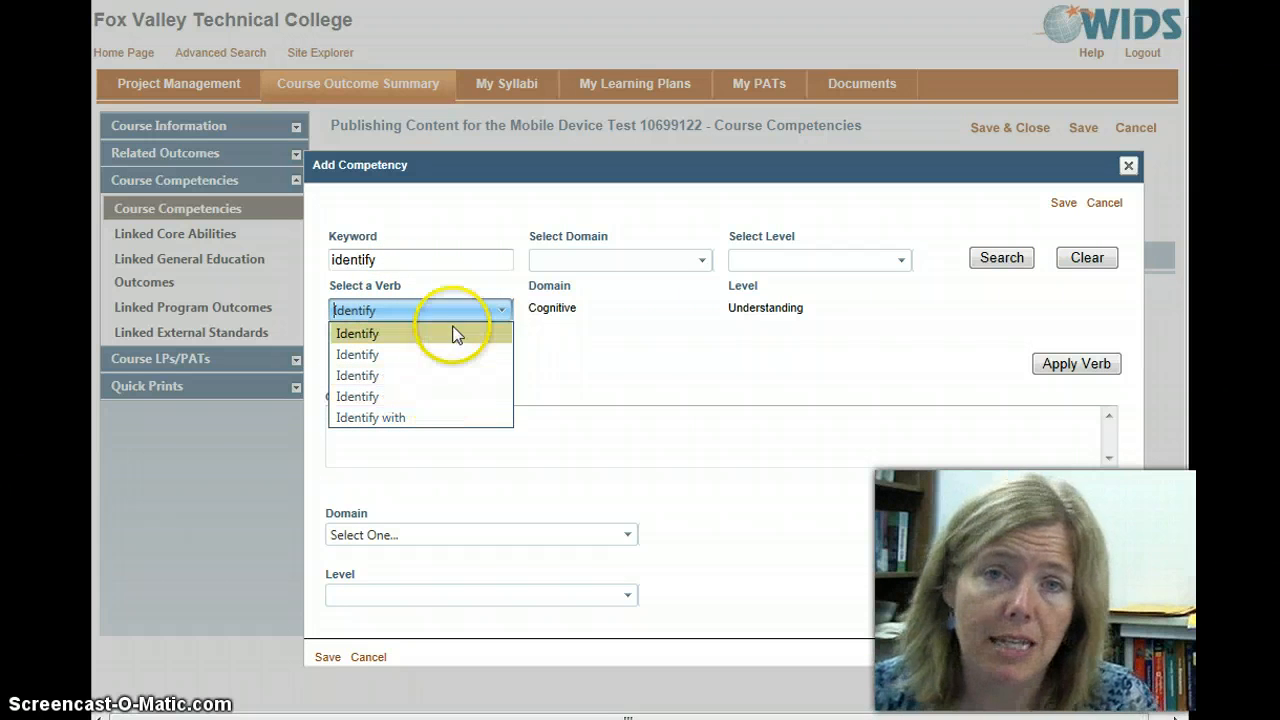
{"action": "left_click", "coordinate": [643, 372]}
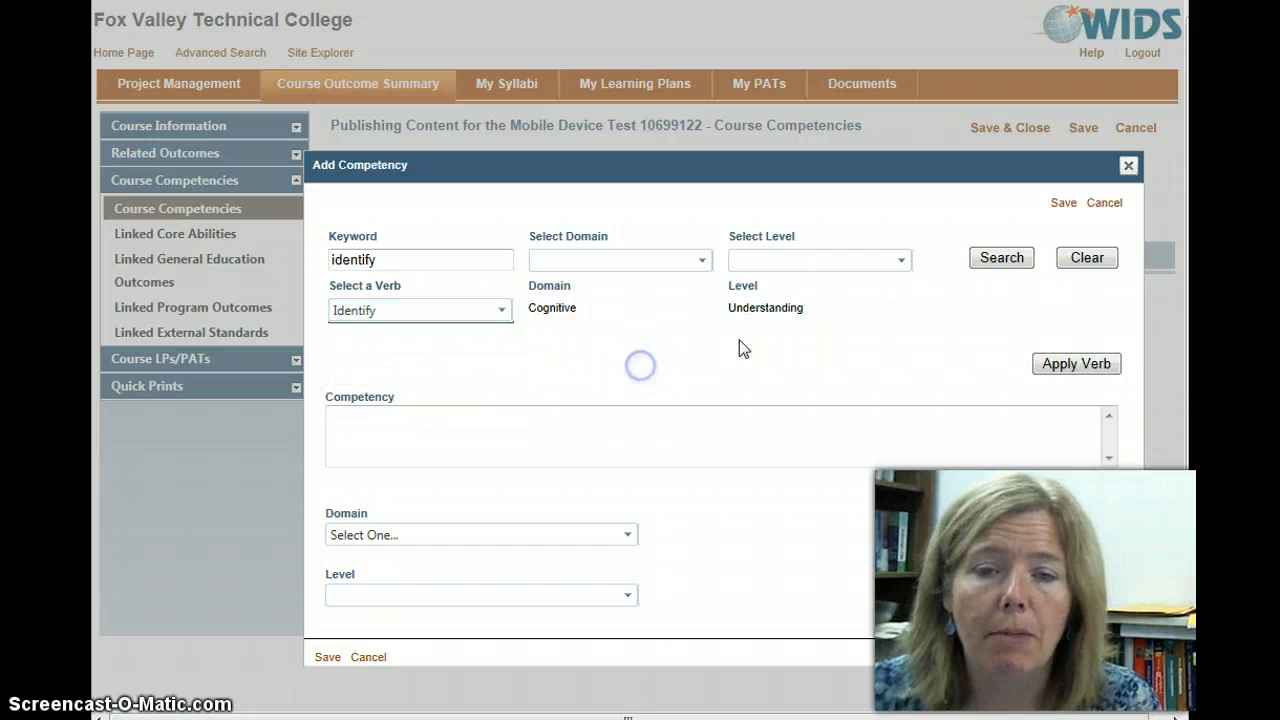
{"action": "left_click", "coordinate": [1082, 260]}
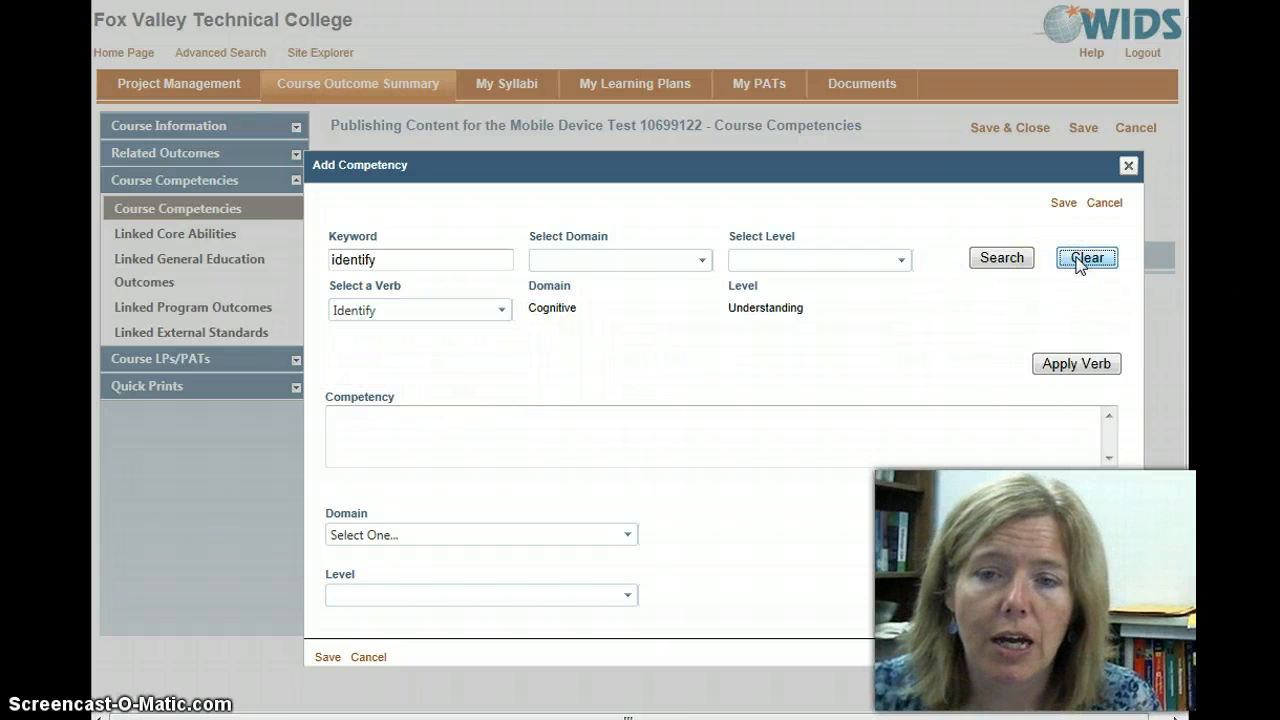
Step: Choose the verb Determine with the Cognitive domain and Evaluating level and apply it to the new competency
{"action": "left_click", "coordinate": [507, 311]}
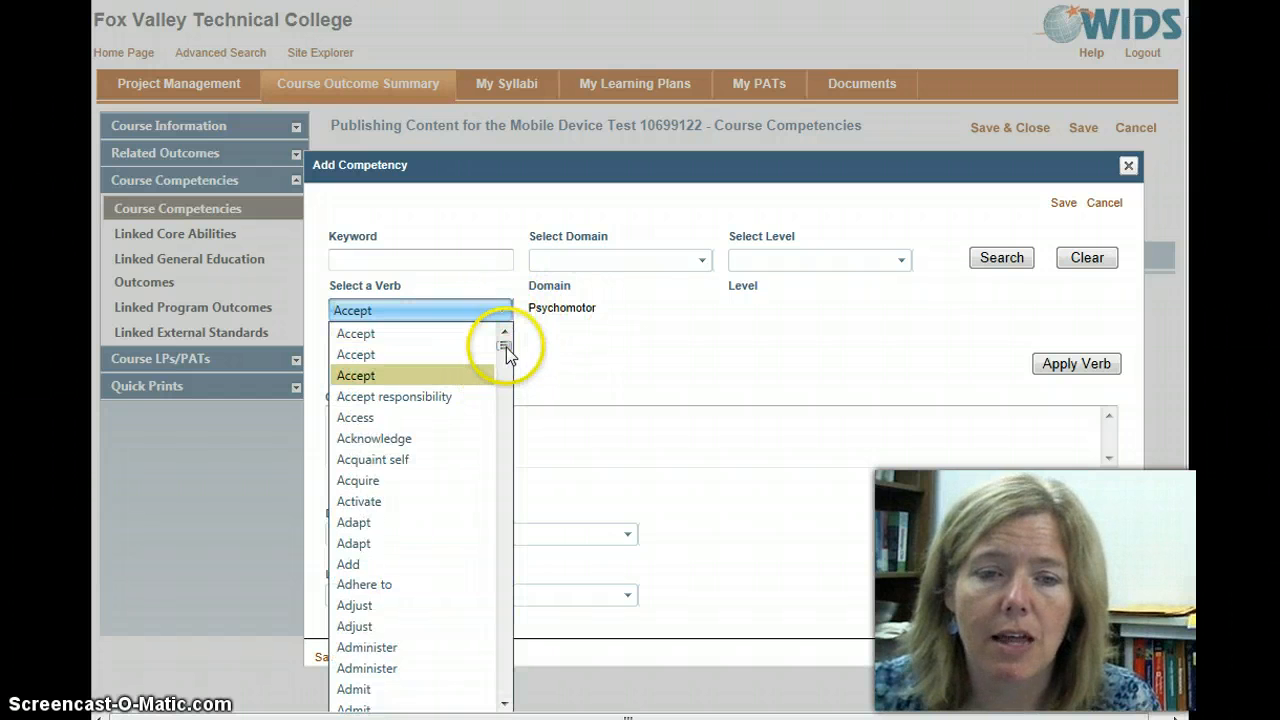
{"action": "left_click_drag", "start_coordinate": [506, 347], "coordinate": [497, 443]}
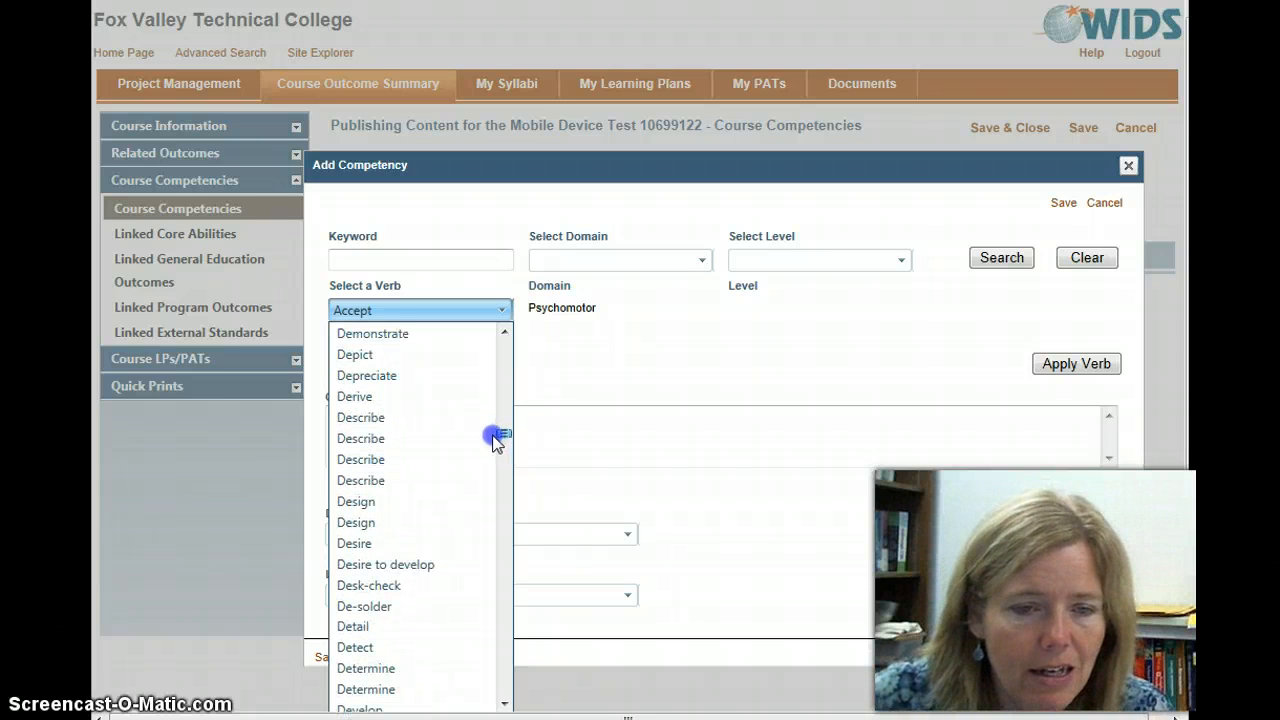
{"action": "left_click", "coordinate": [396, 672]}
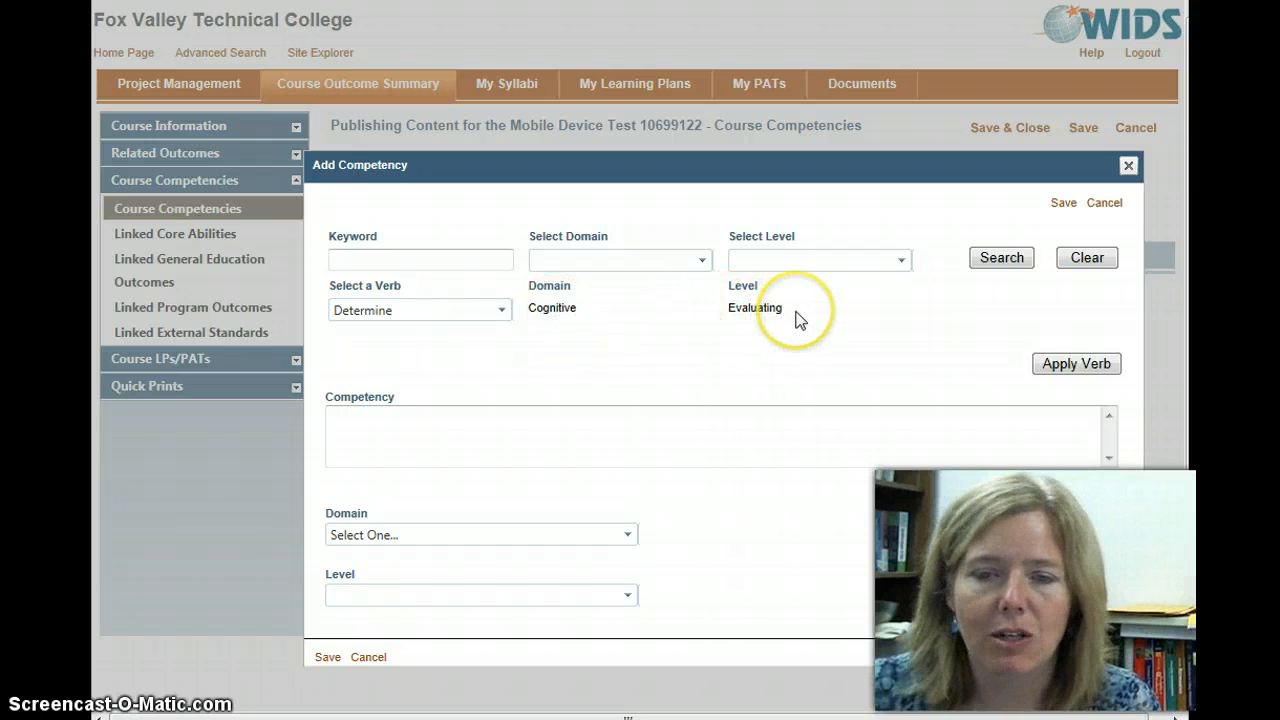
{"action": "left_click", "coordinate": [1070, 370]}
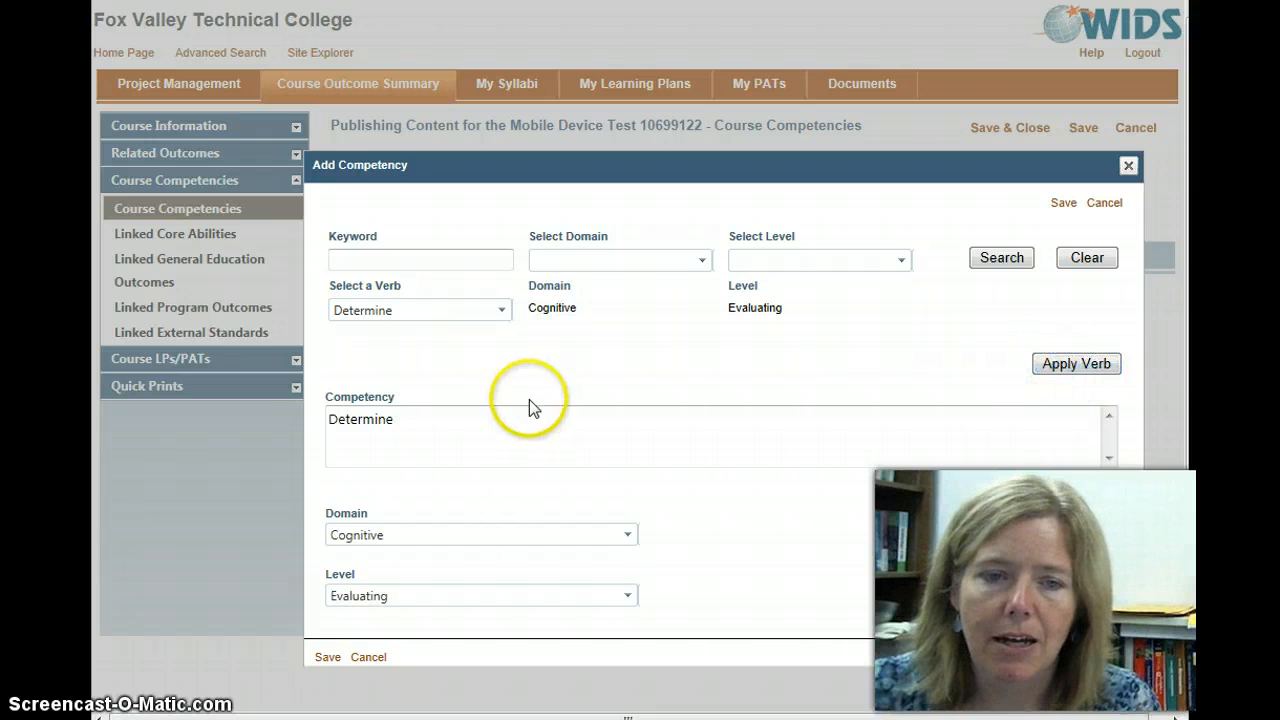
Step: Complete the competency as "Determine the best eBook file format to use in a work setting." and save it
{"action": "left_click", "coordinate": [417, 433]}
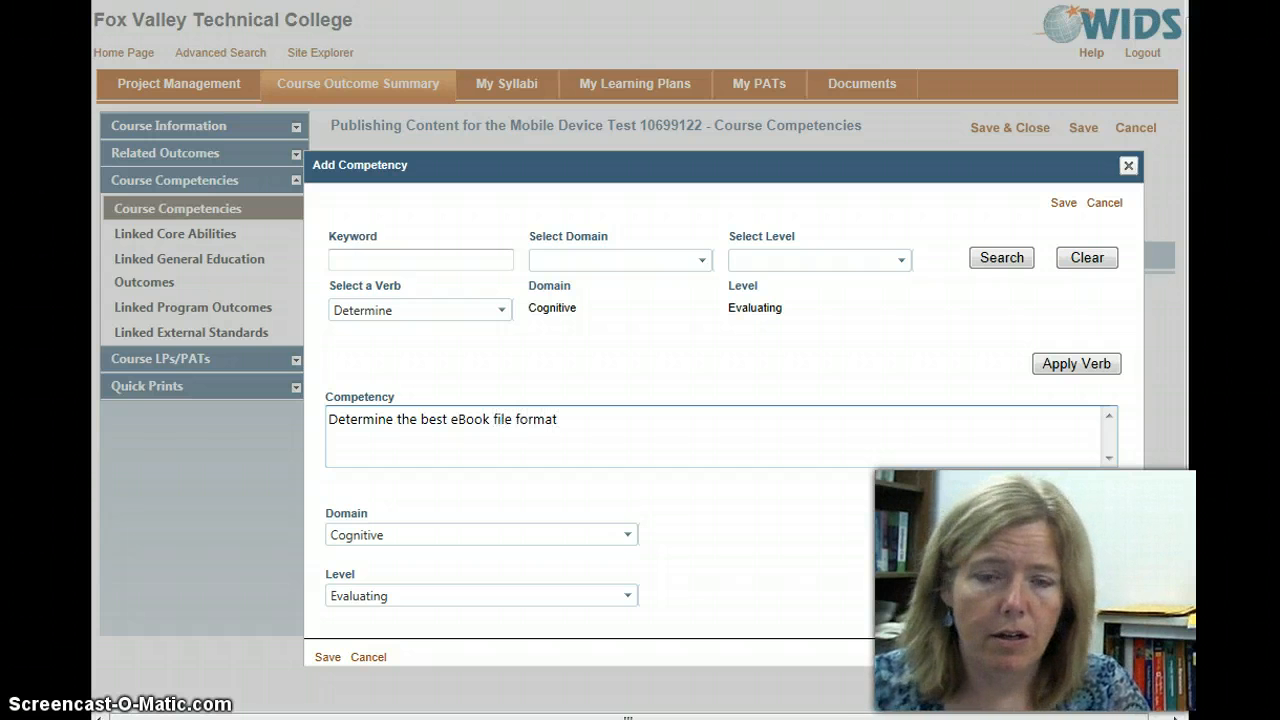
{"action": "type", "text": "wo"}
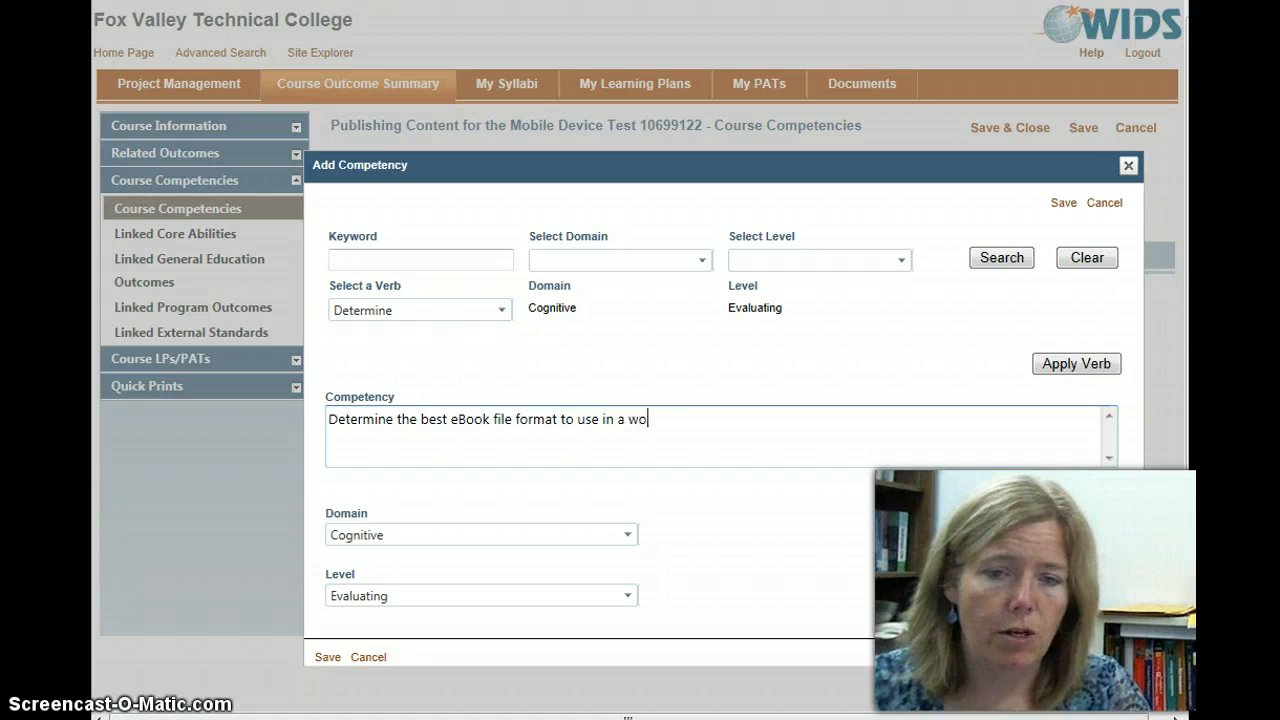
{"action": "type", "text": "rk setting."}
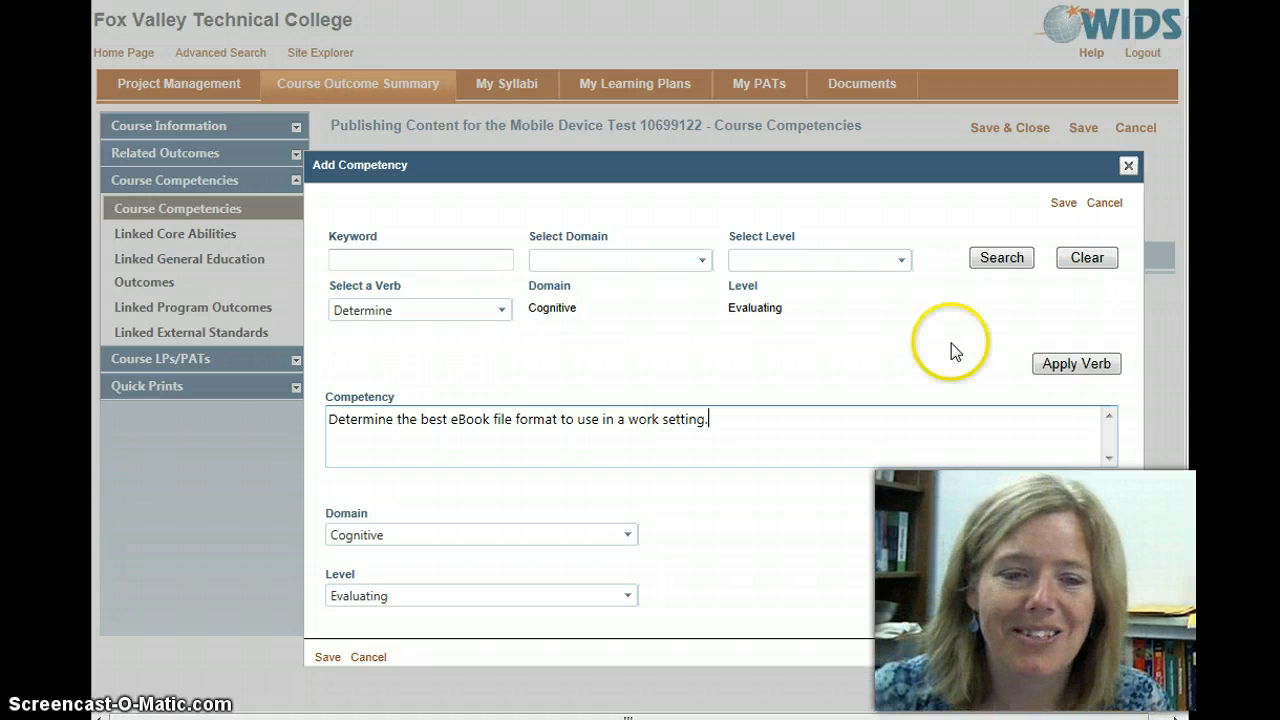
{"action": "left_click", "coordinate": [327, 658]}
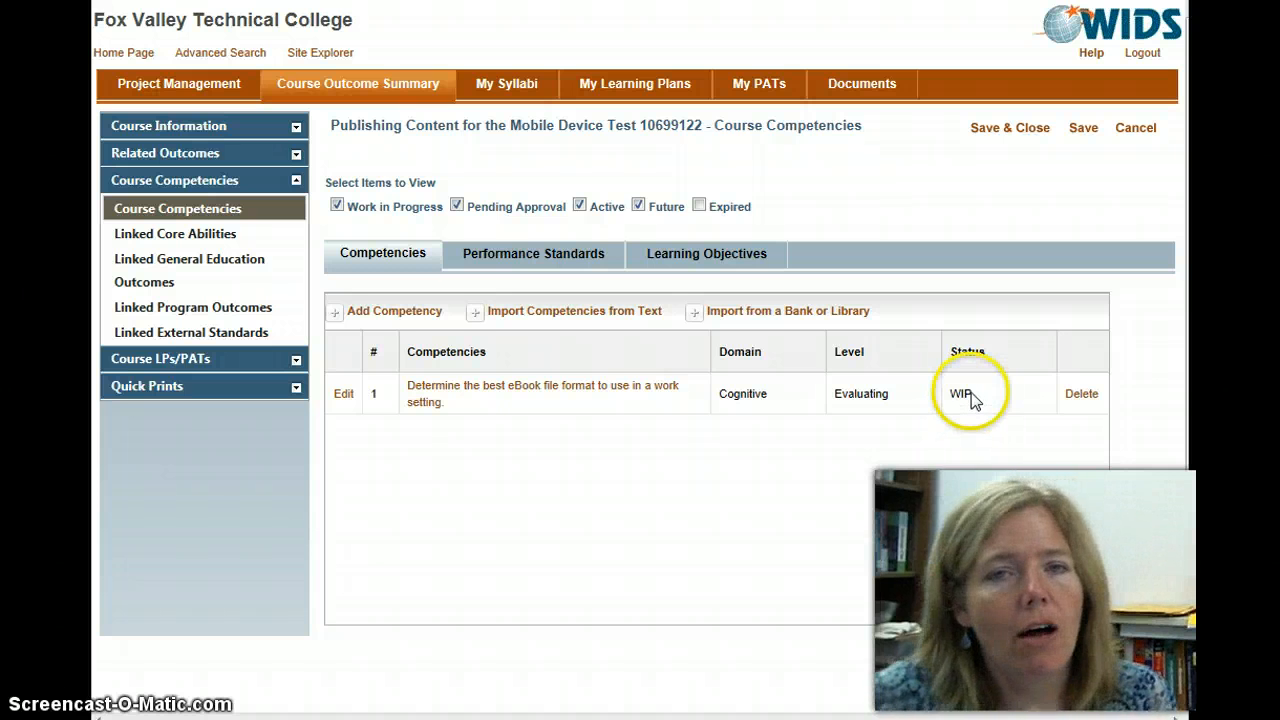
{"action": "left_click", "coordinate": [972, 451]}
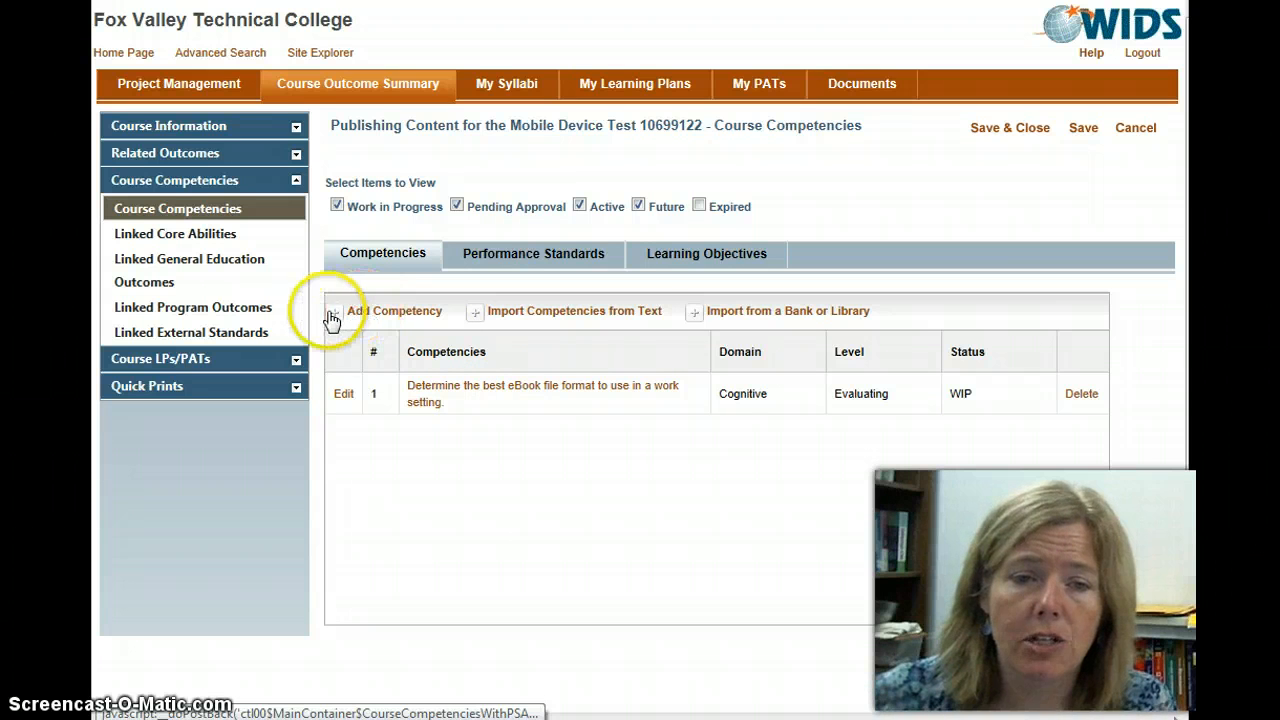
Step: Add and save a second competency reading "Modify Microsoft Word documents using styles and other features so documents are formatted correctly."
{"action": "left_click", "coordinate": [372, 316]}
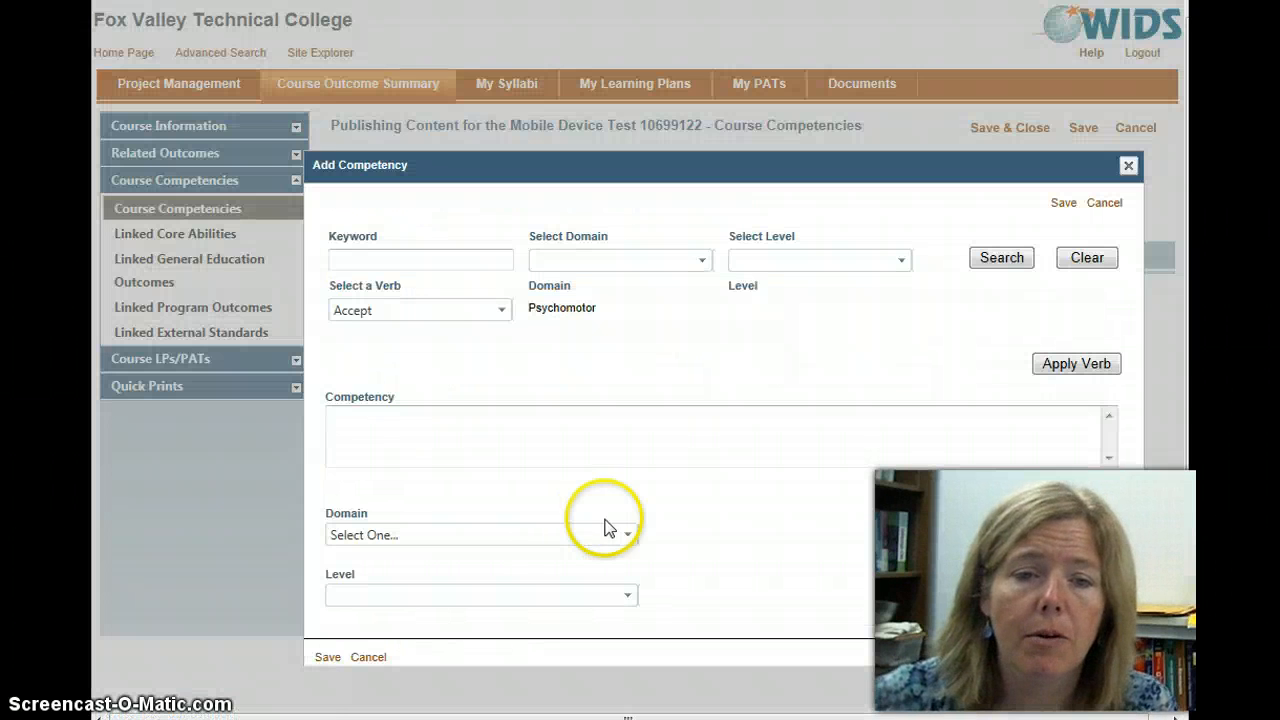
{"action": "left_click", "coordinate": [366, 420]}
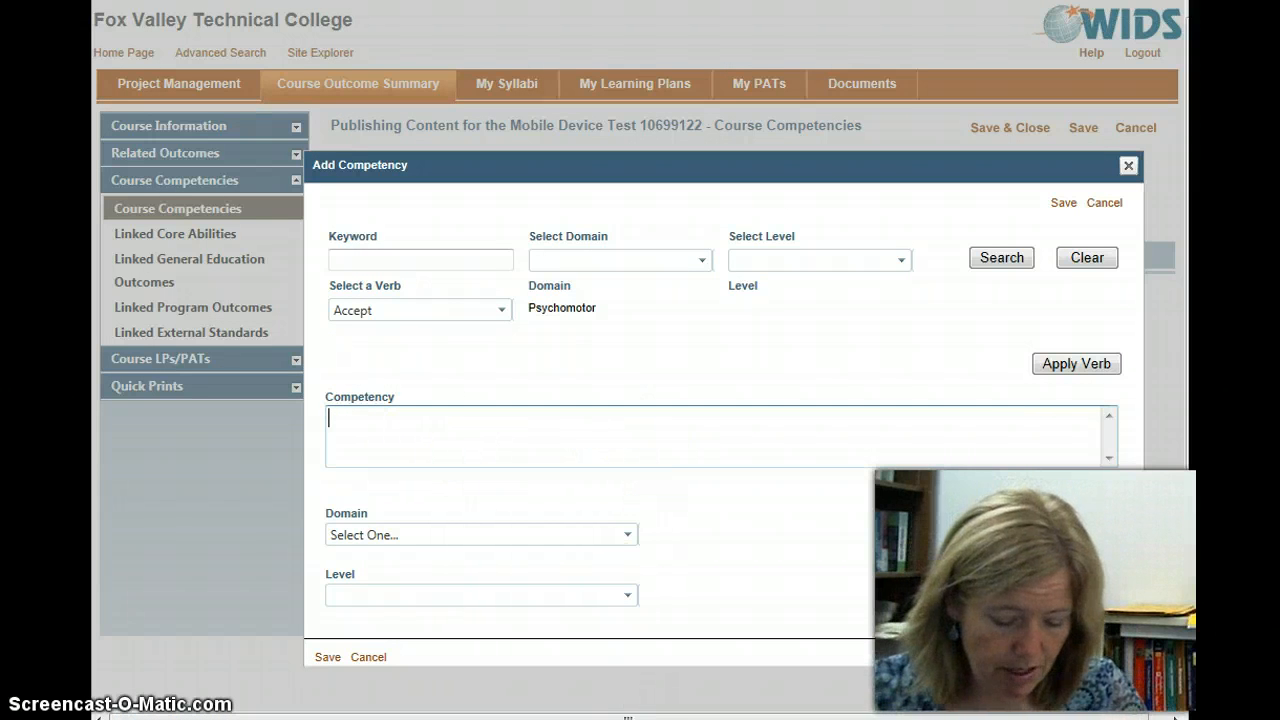
{"action": "type", "text": "Modify "}
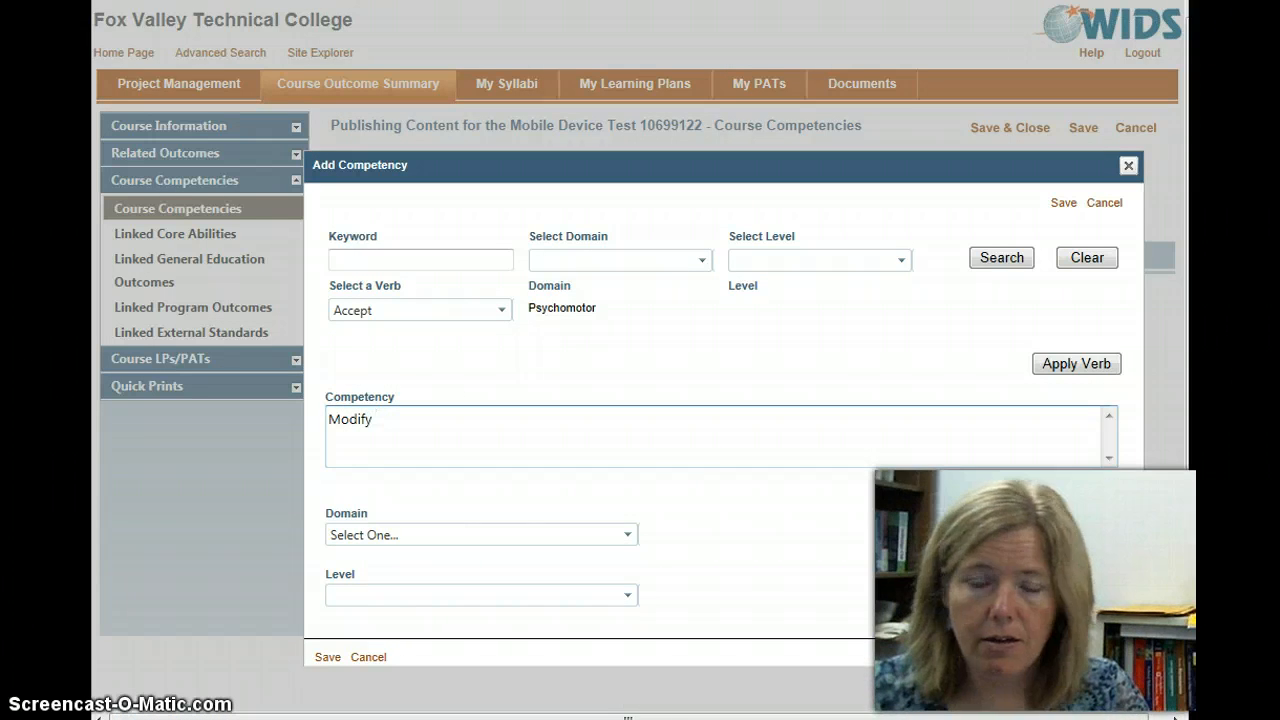
{"action": "type", "text": "Microsoft Word documents using styles and other features so documents are formatted correctly."}
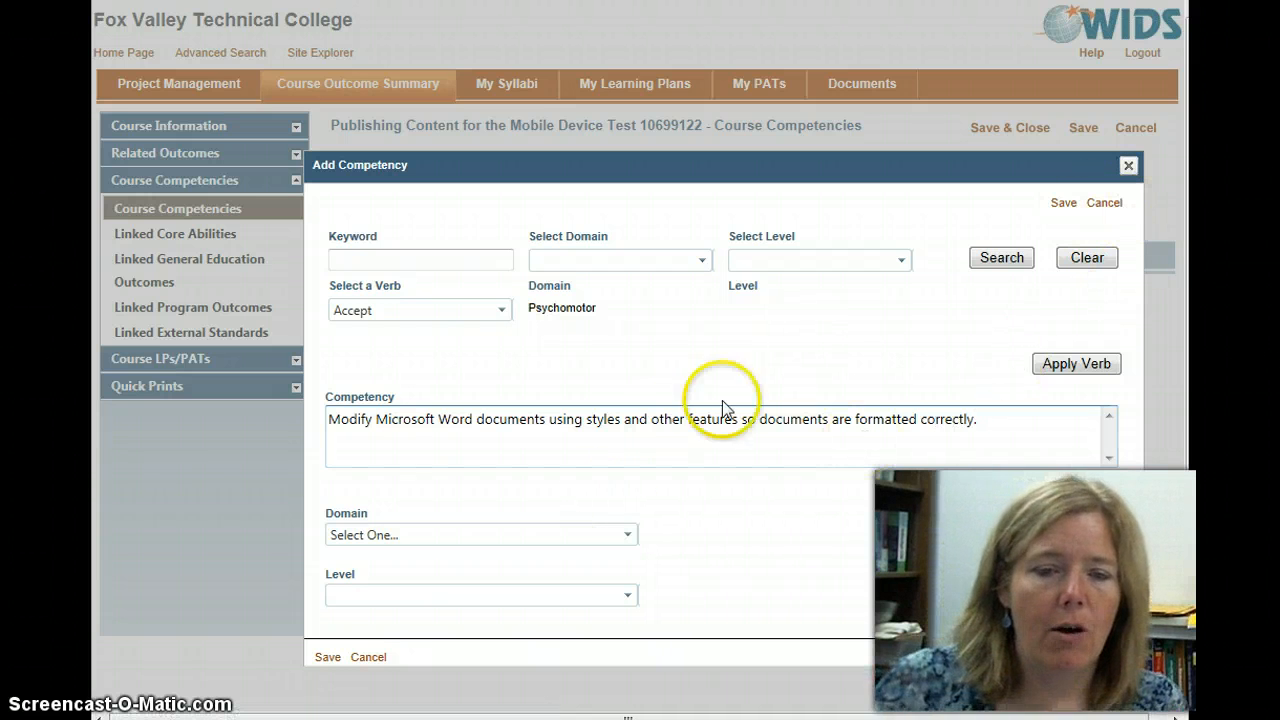
{"action": "left_click", "coordinate": [330, 659]}
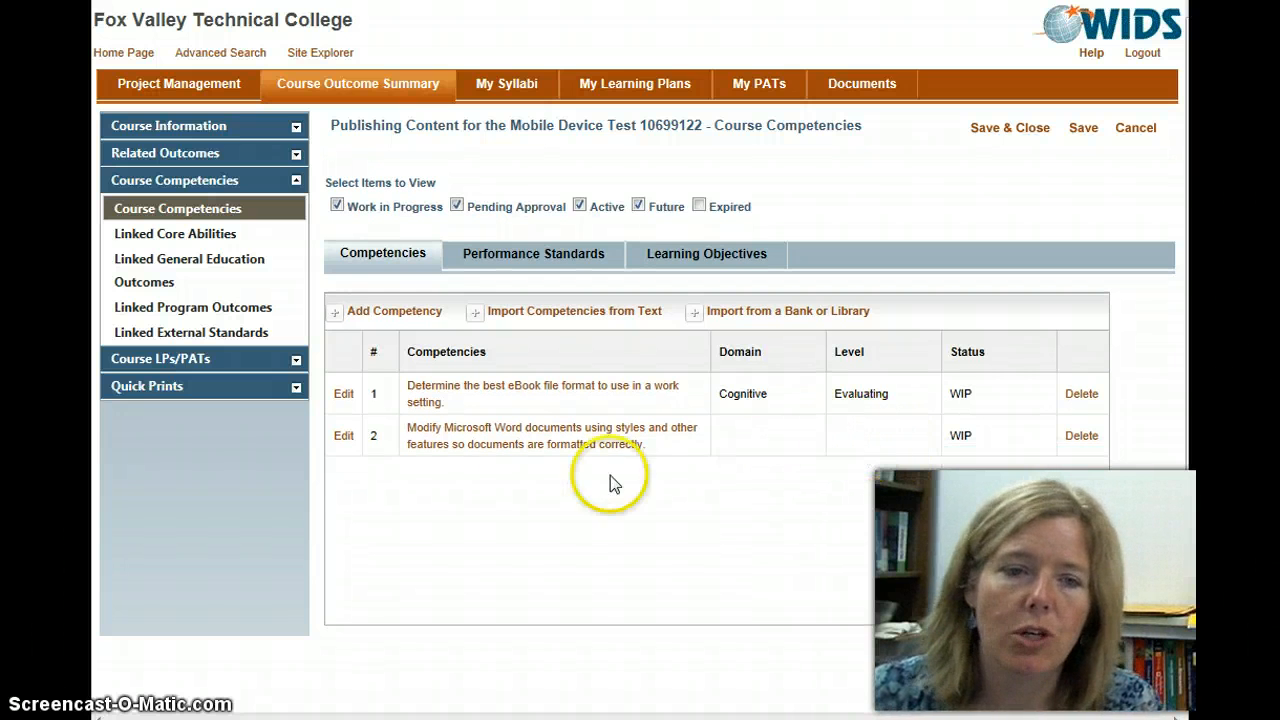
Step: Edit the Microsoft Word competency, find the verb "modify", apply its Cognitive domain and Applying level, and save
{"action": "left_click", "coordinate": [343, 436]}
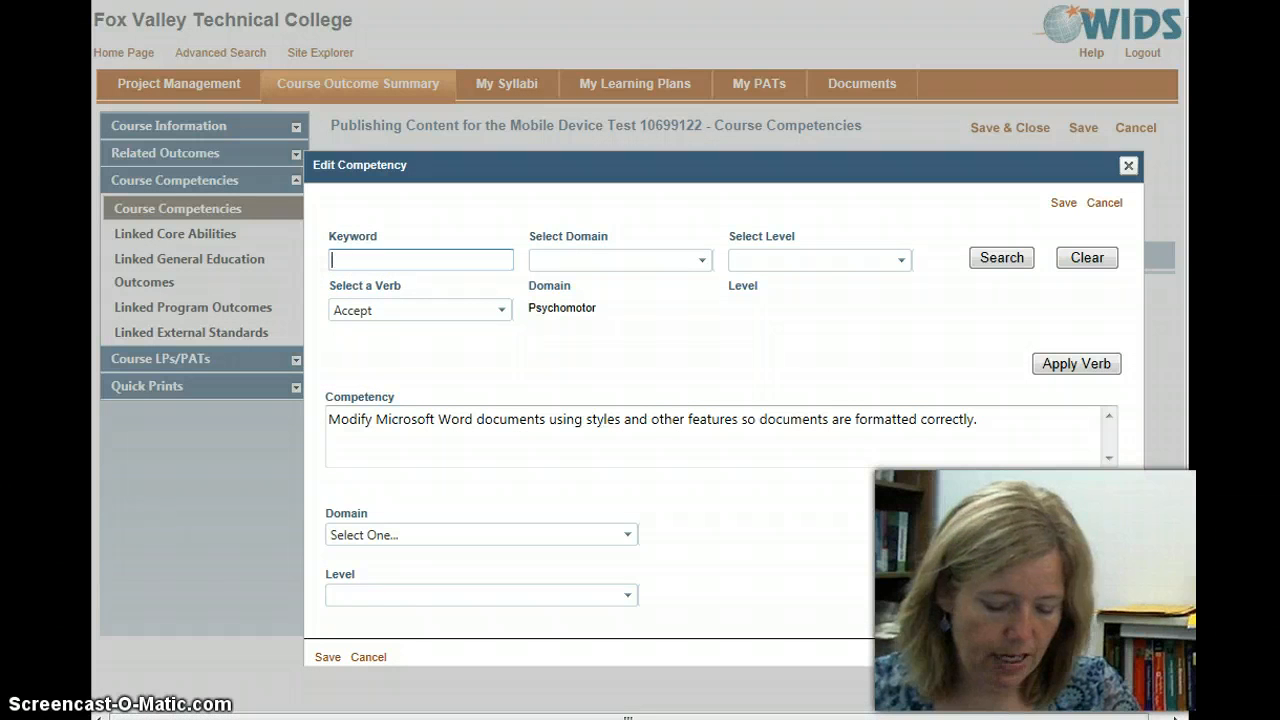
{"action": "type", "text": "mod"}
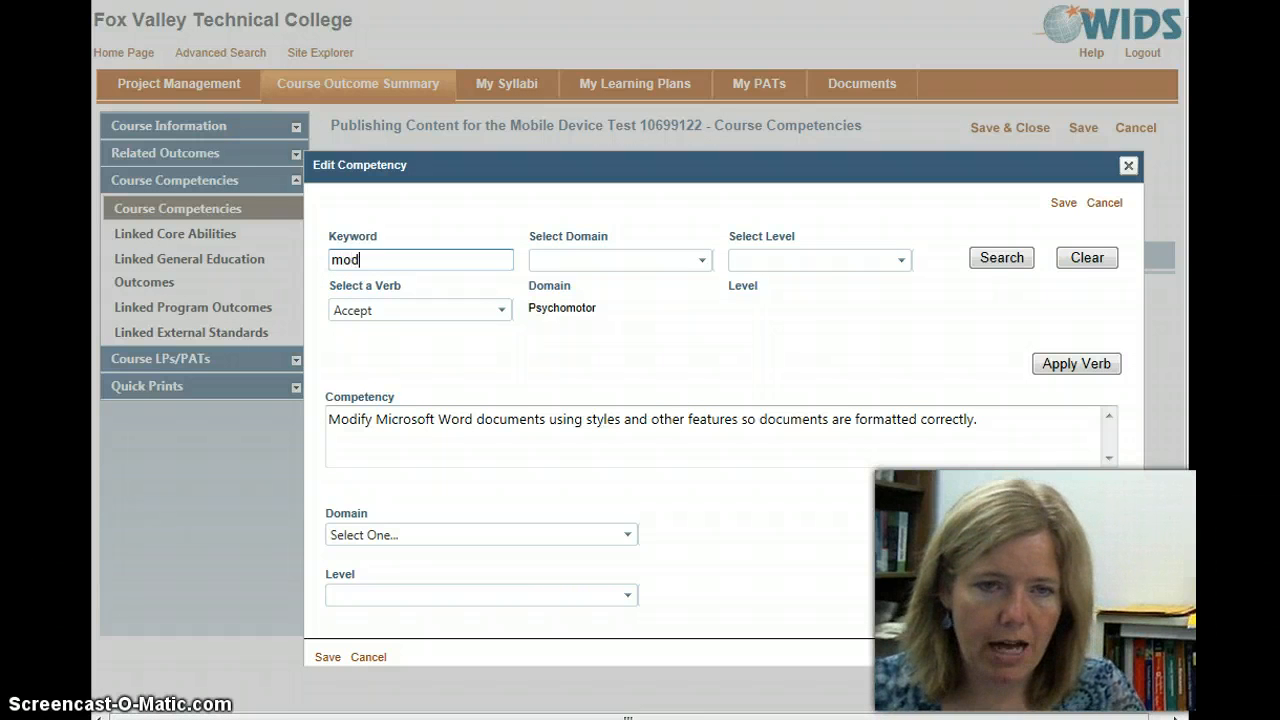
{"action": "type", "text": "ify"}
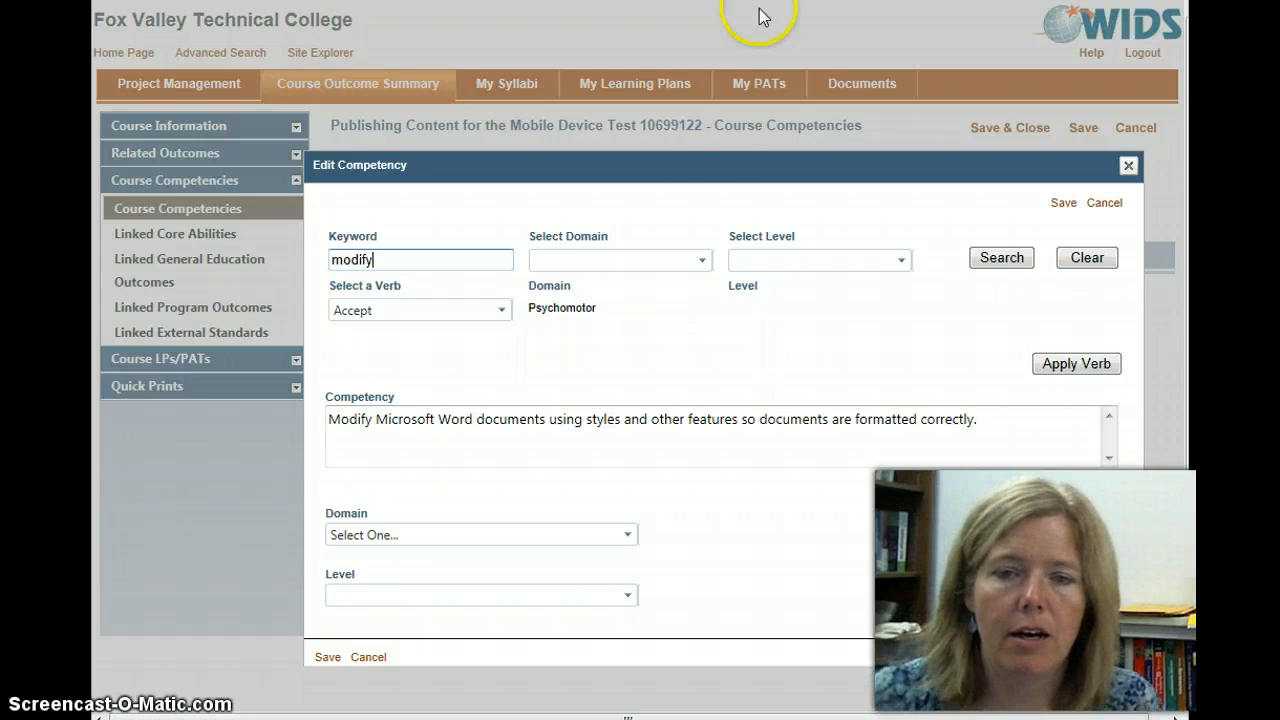
{"action": "left_click", "coordinate": [986, 263]}
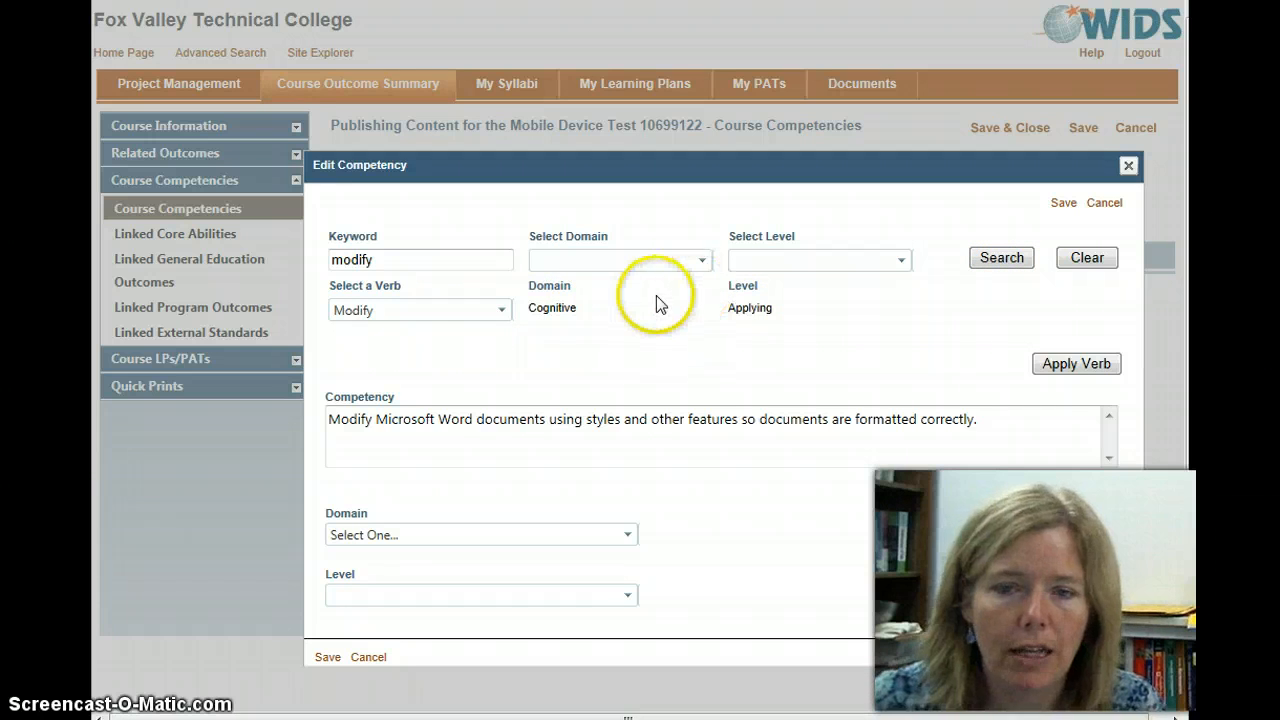
{"action": "left_click", "coordinate": [1064, 362]}
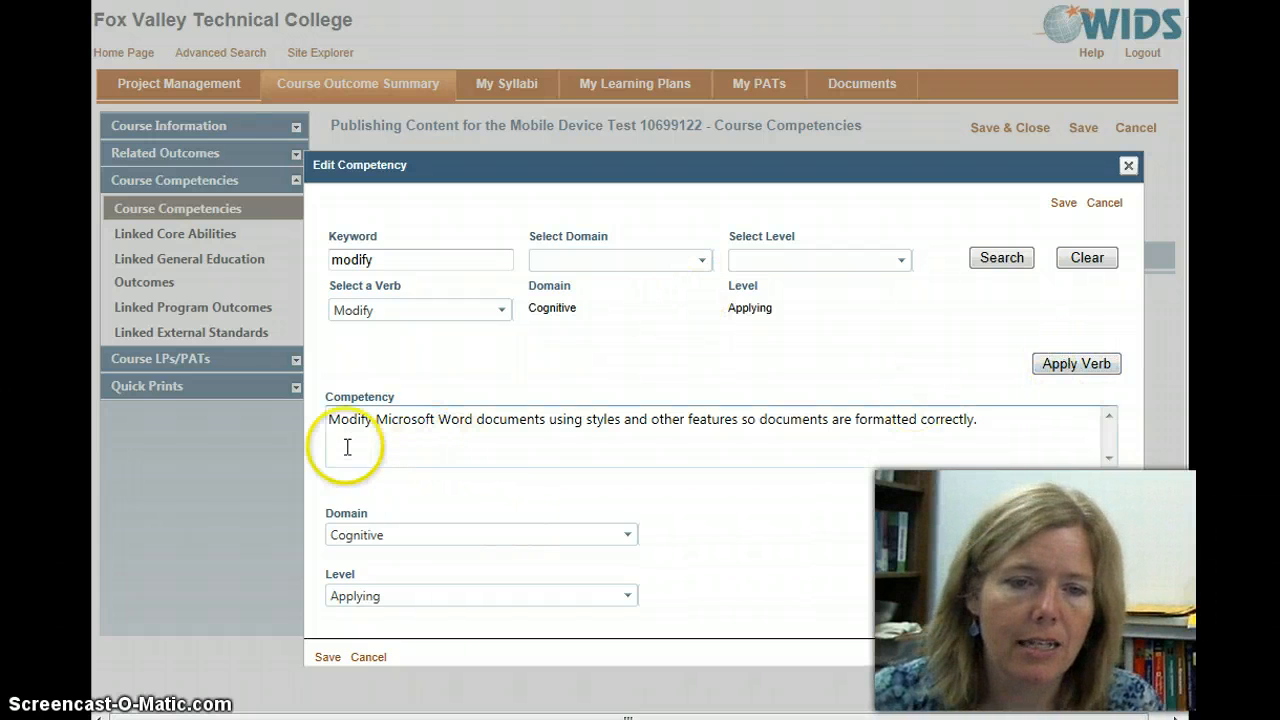
{"action": "left_click", "coordinate": [372, 600]}
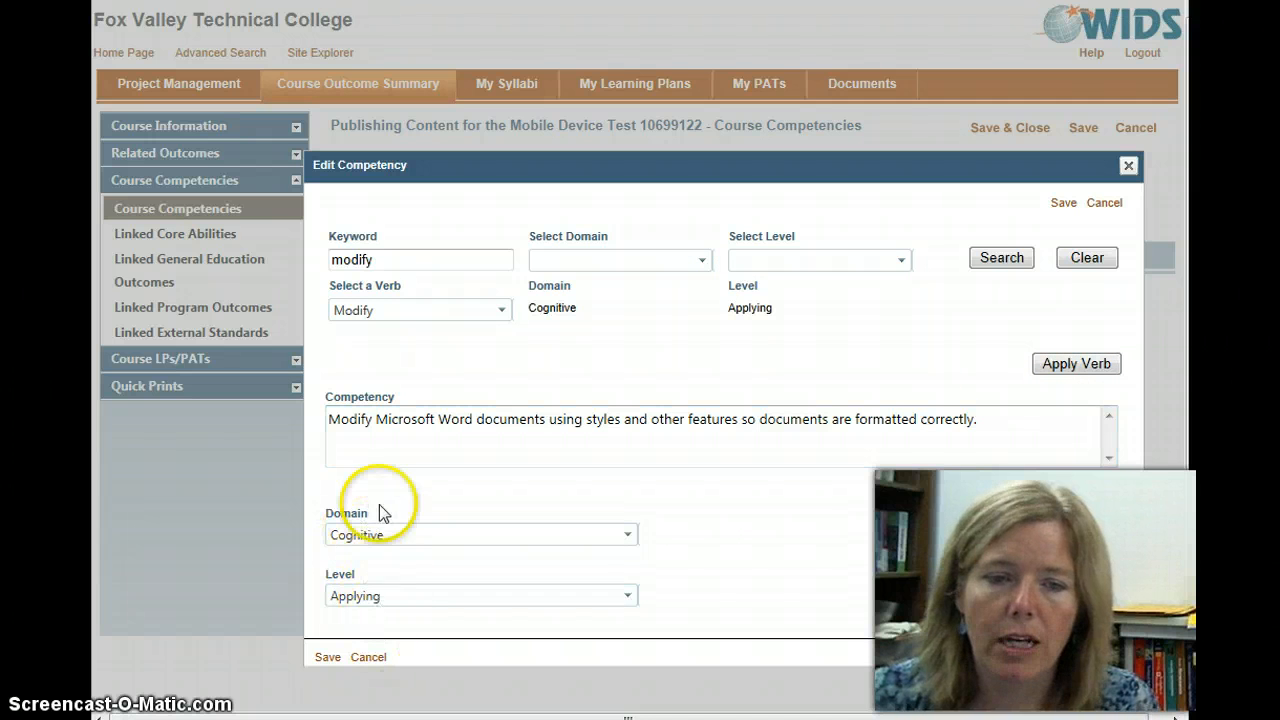
{"action": "left_click", "coordinate": [370, 538]}
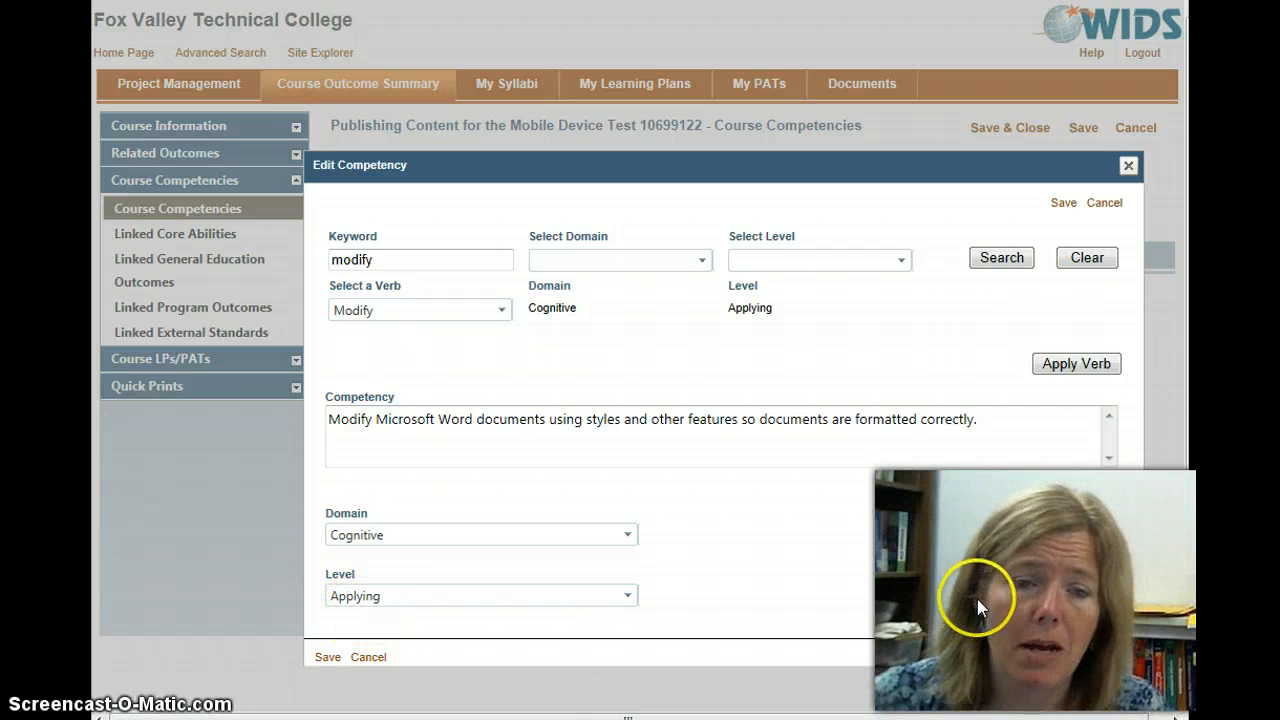
{"action": "left_click", "coordinate": [327, 658]}
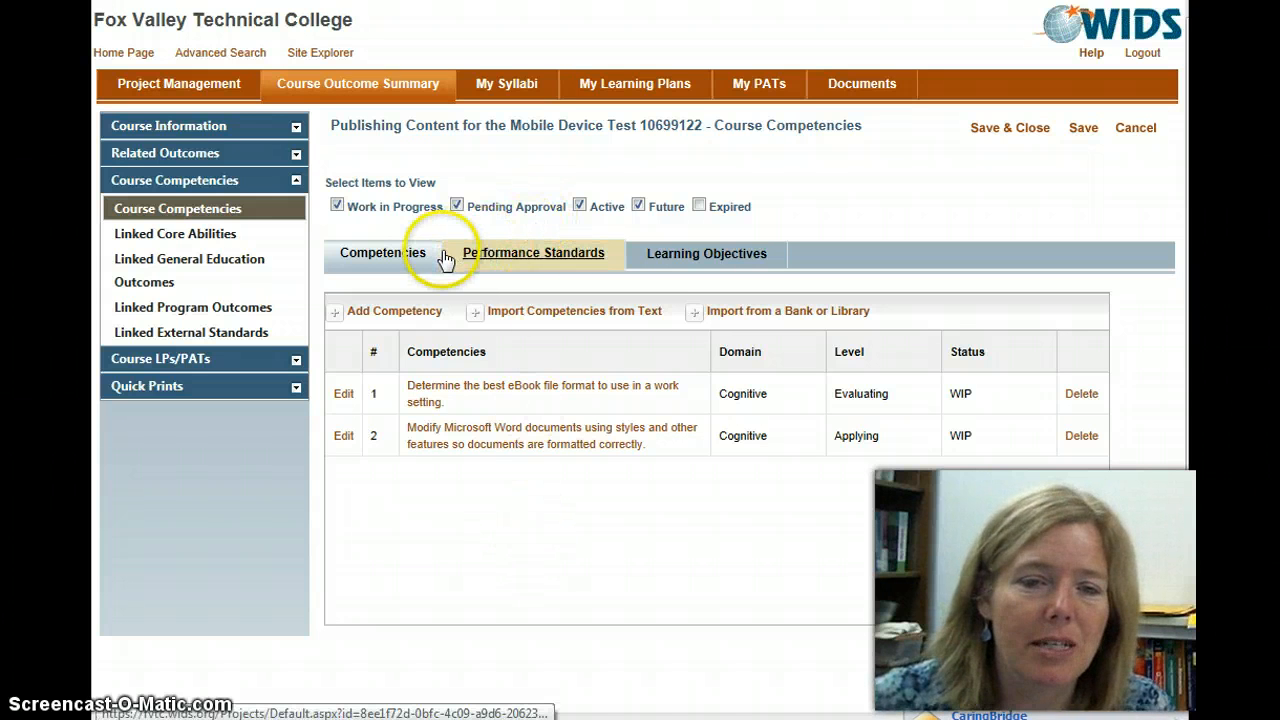
Step: Paste and process import text: "Create an ePub or Kindle file using ePub conversion software." and "Explain the ever changing technologies and issues associated with eBooks."
{"action": "left_click", "coordinate": [543, 309]}
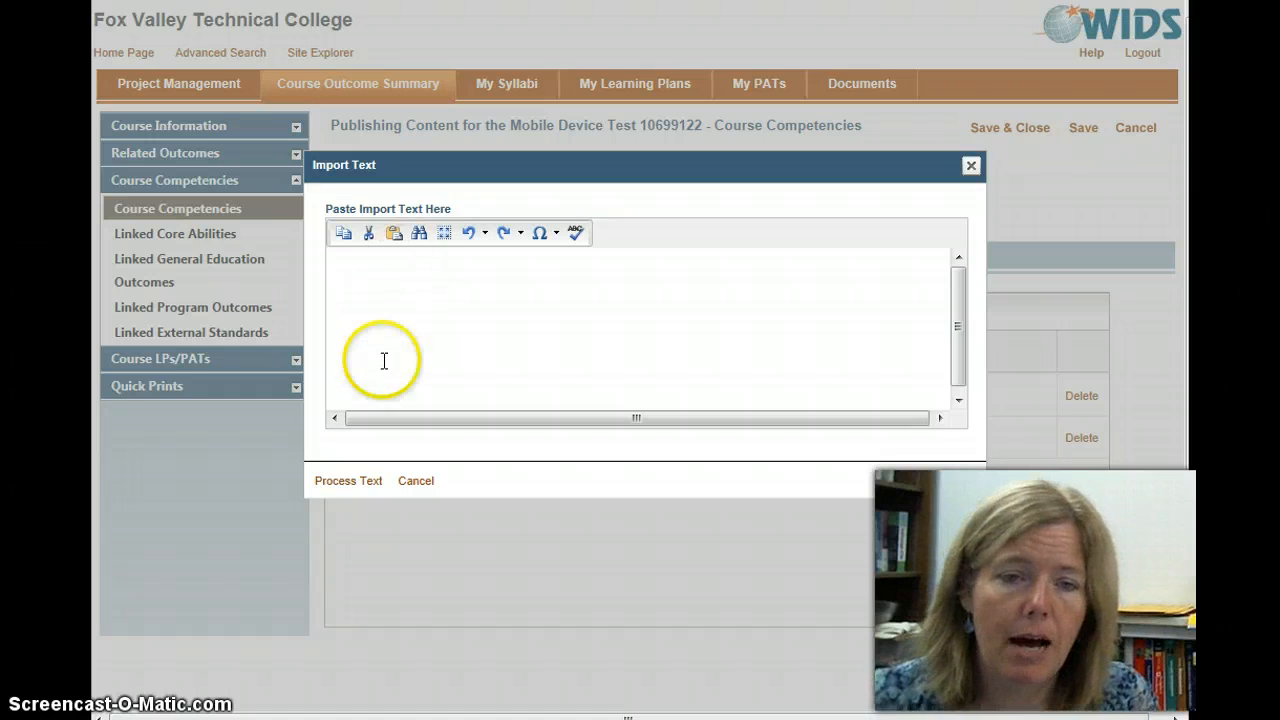
{"action": "left_click", "coordinate": [371, 289]}
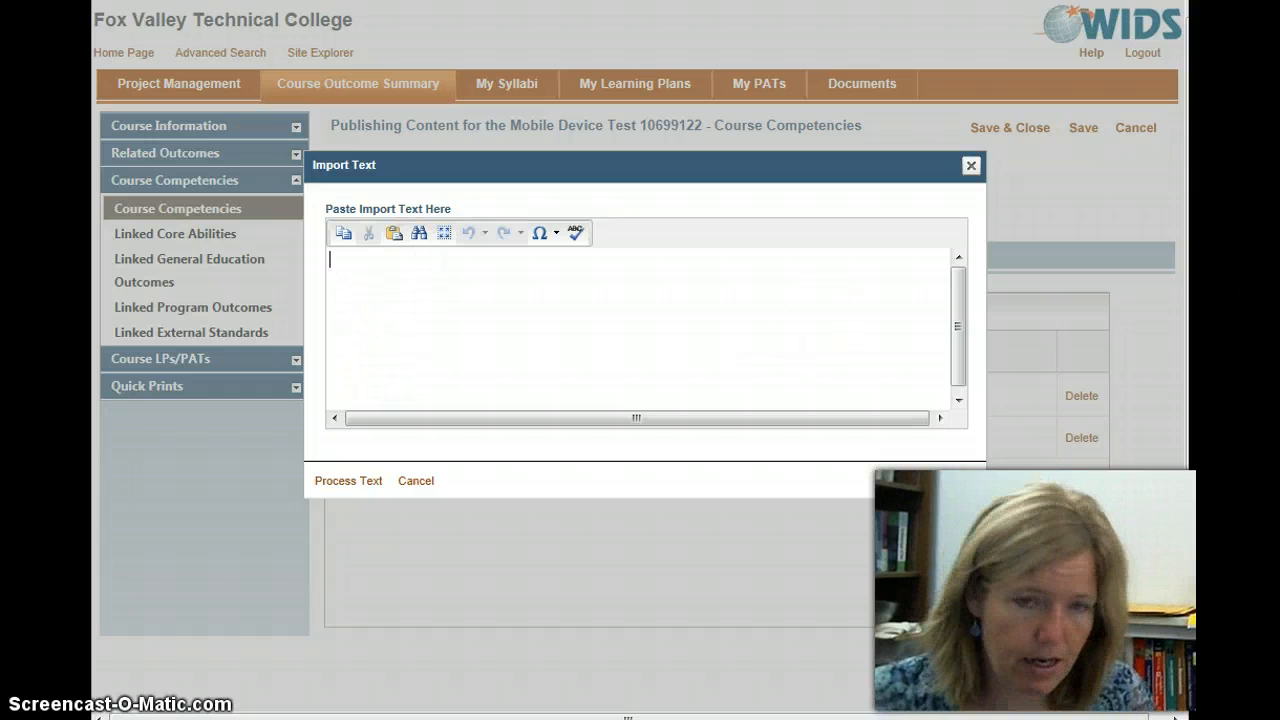
{"action": "type", "text": "Create an ePub or Kindle file using ePub conversion software. Explain the ever changing technologies and issues associated with eBooks."}
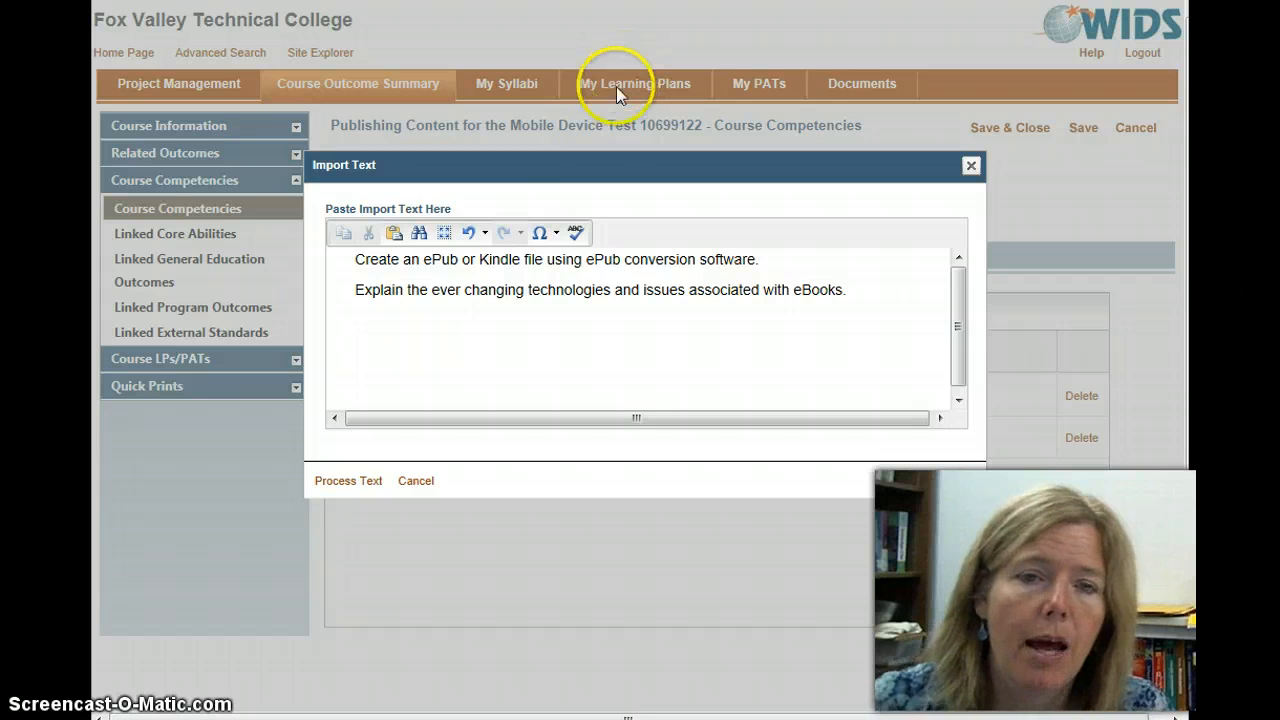
{"action": "left_click", "coordinate": [357, 480]}
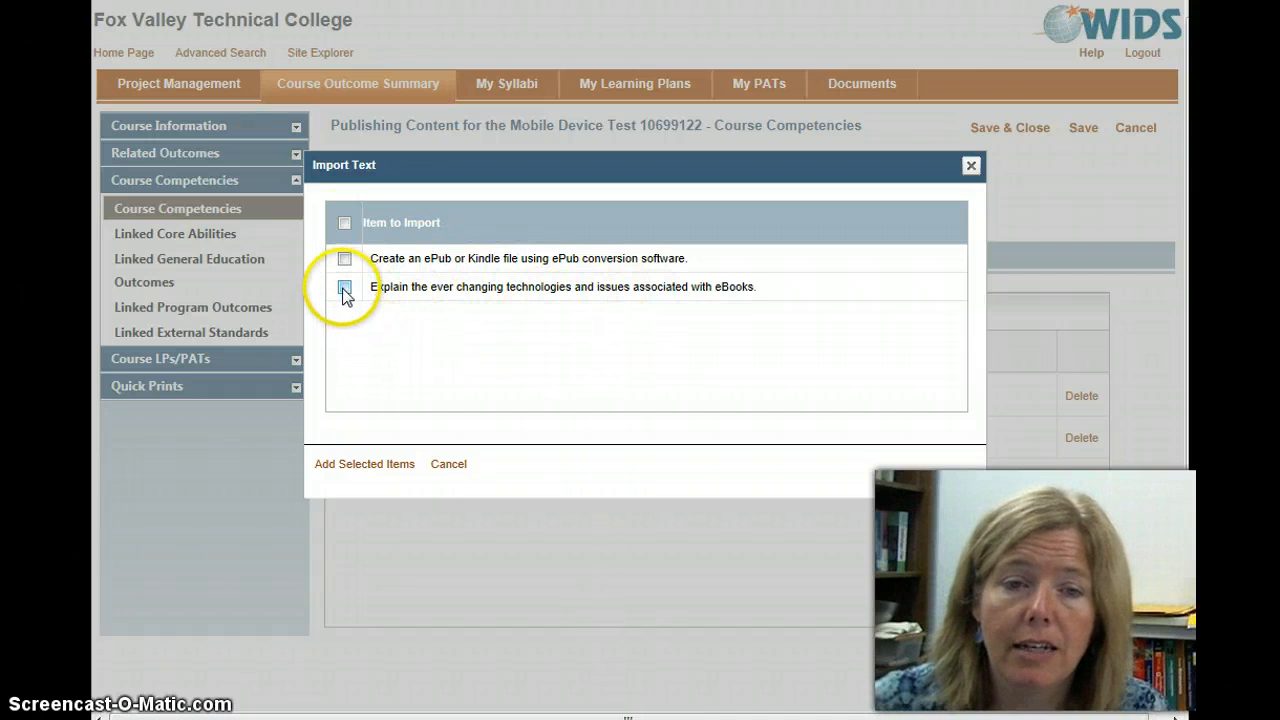
Step: Select both the ePub or Kindle item and the eBooks technologies item for import and add them to the course competencies
{"action": "left_click", "coordinate": [344, 223]}
{"action": "left_click", "coordinate": [344, 223]}
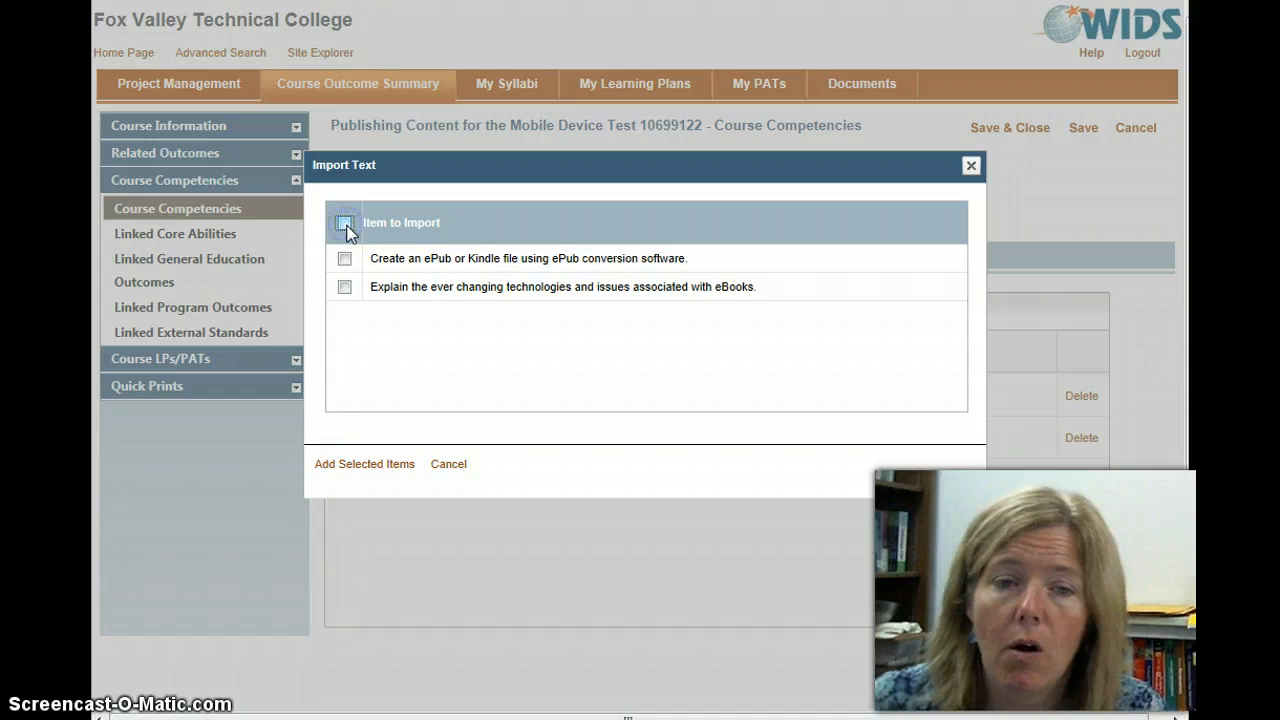
{"action": "left_click", "coordinate": [344, 258]}
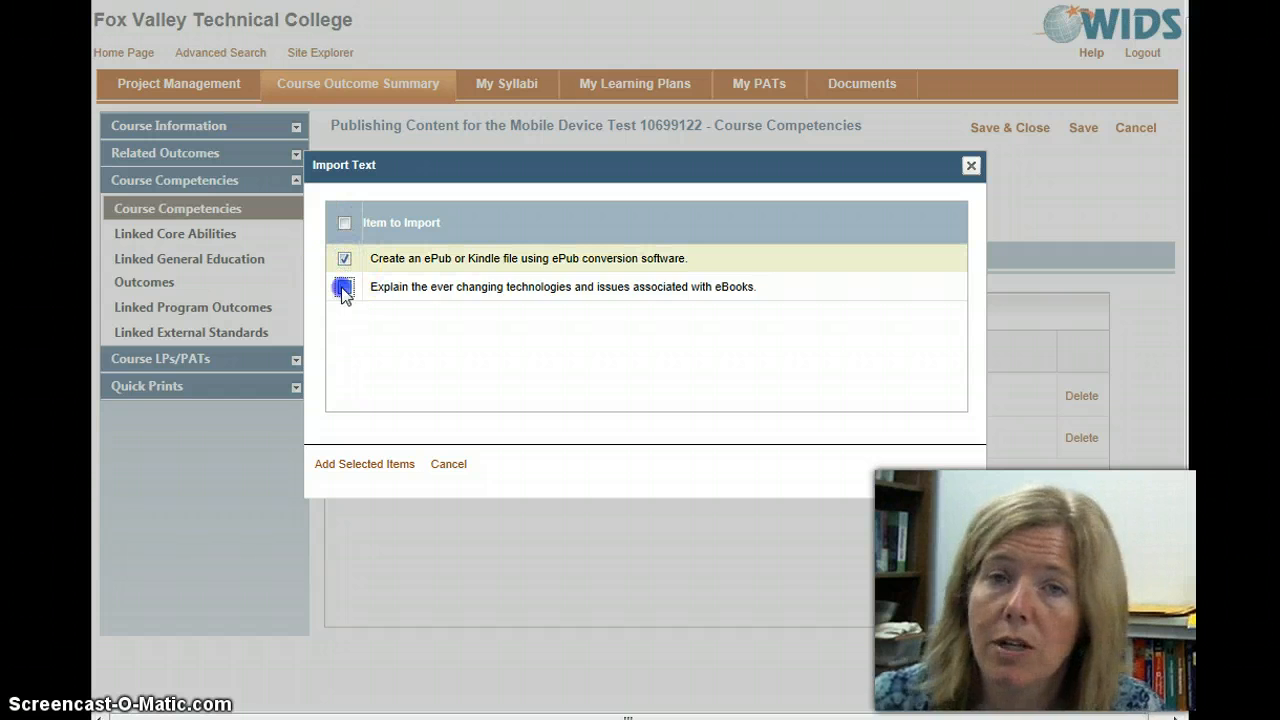
{"action": "left_click", "coordinate": [344, 287]}
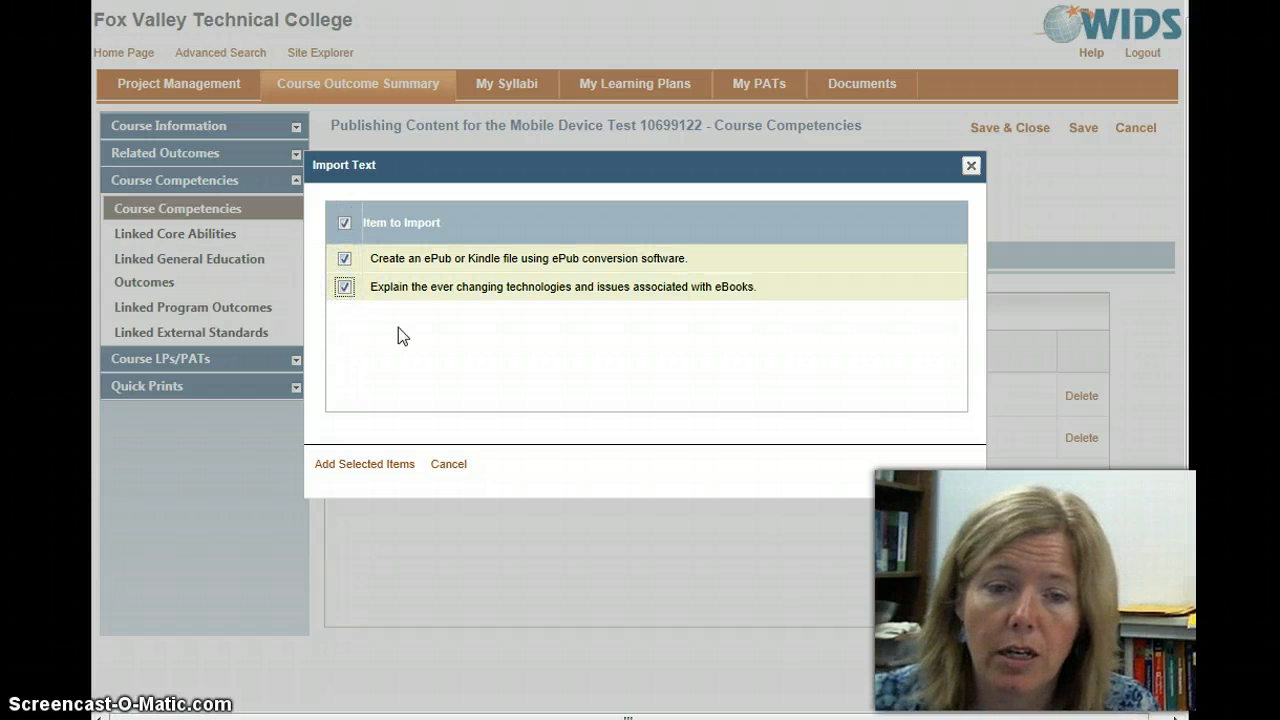
{"action": "left_click", "coordinate": [345, 466]}
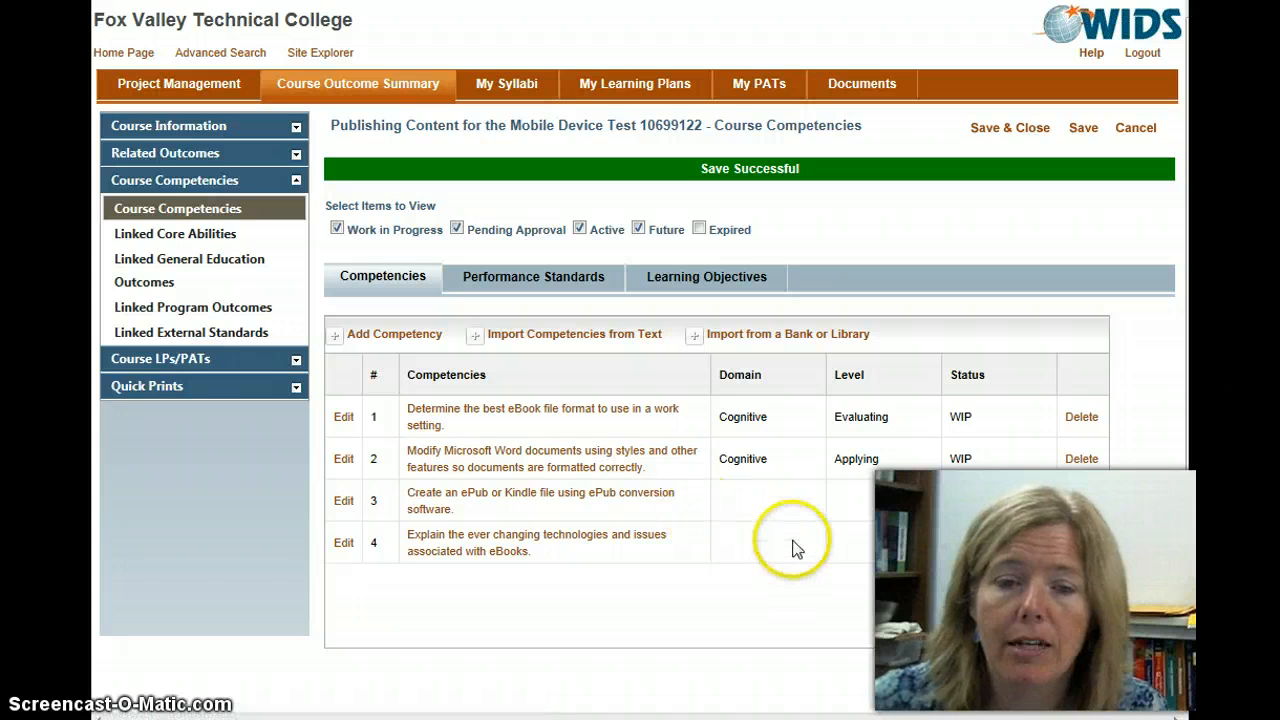
Step: Edit the ePub or Kindle file competency, find the verb "create", apply its Psychomotor domain, and save
{"action": "scroll", "coordinate": [798, 540], "scroll_direction": "down", "scroll_amount": 1}
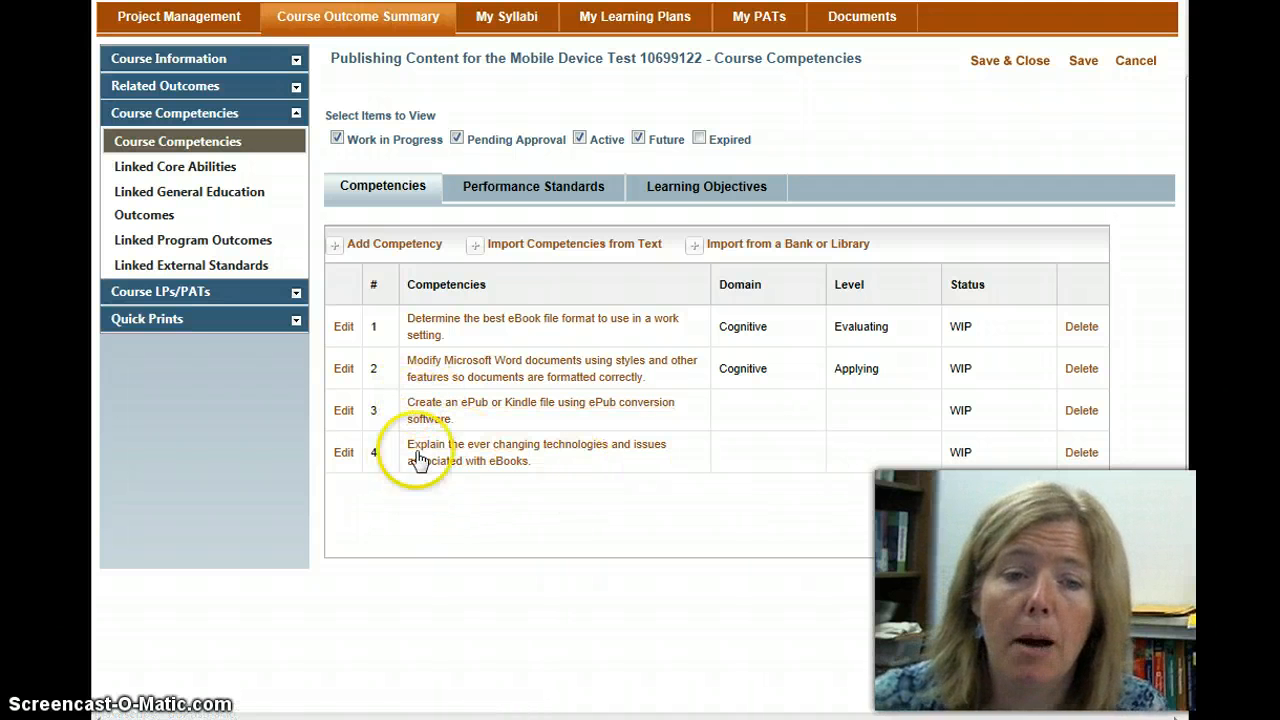
{"action": "left_click", "coordinate": [343, 411]}
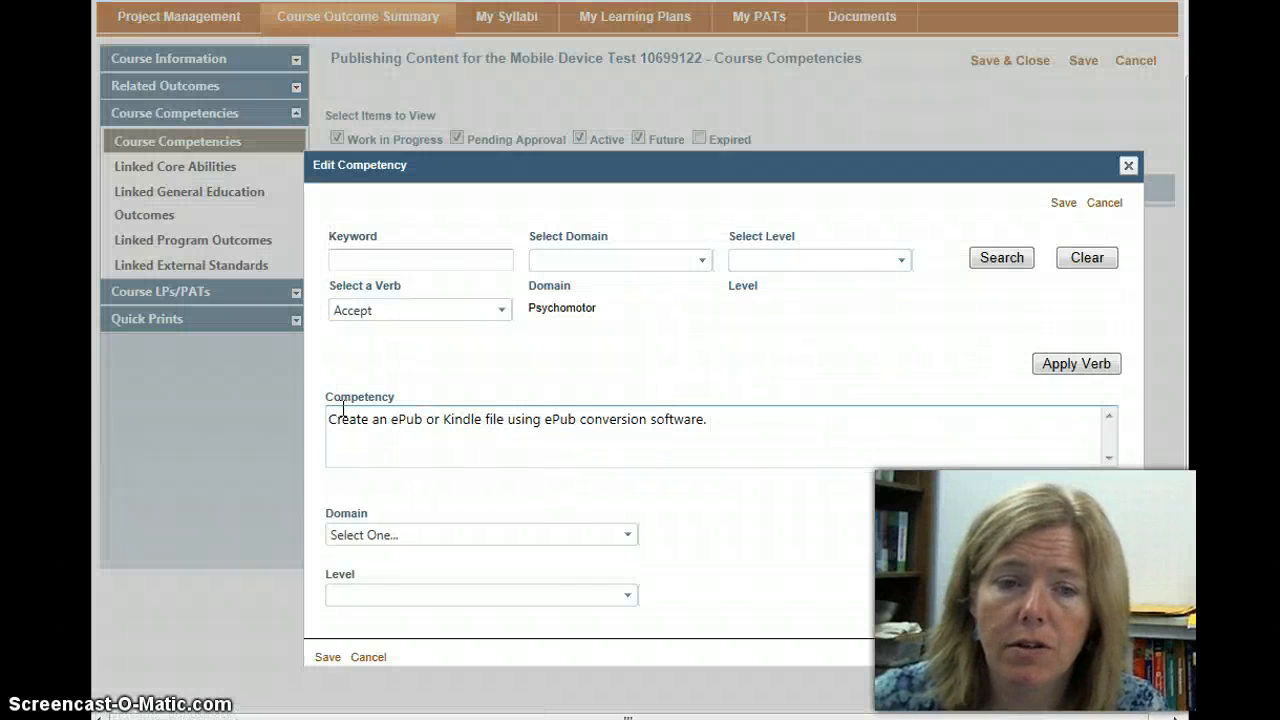
{"action": "left_click", "coordinate": [336, 419]}
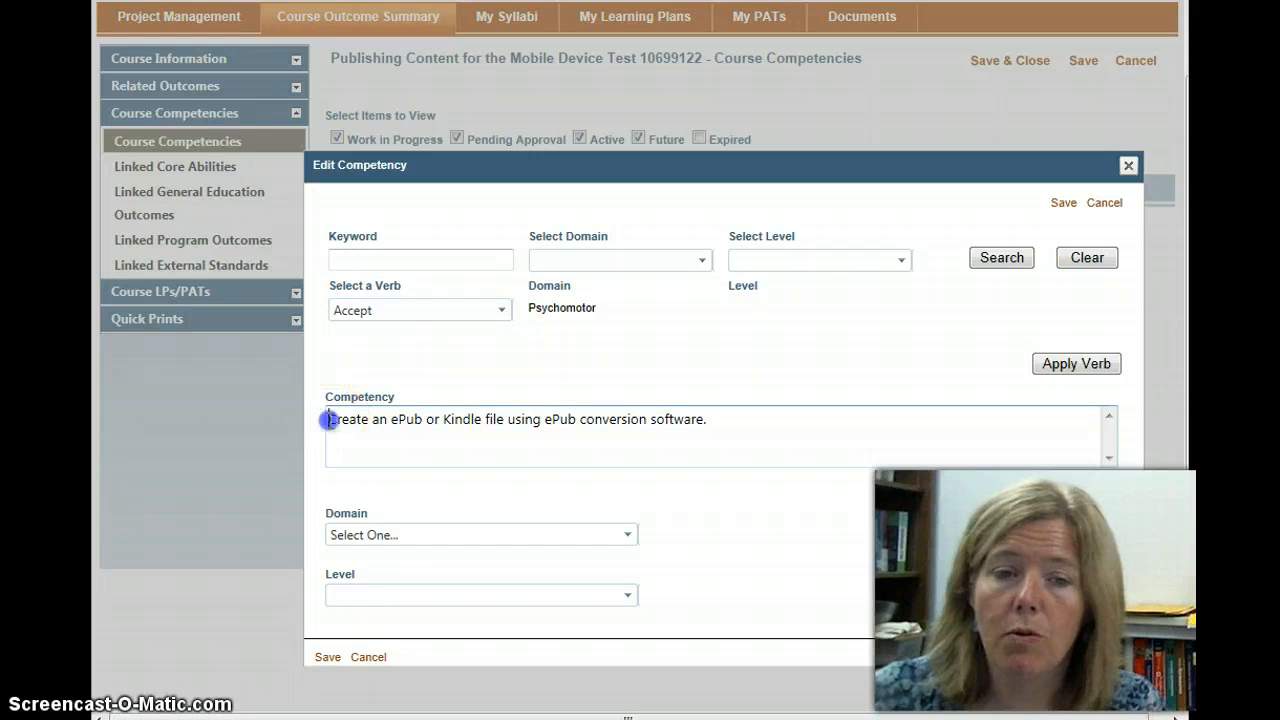
{"action": "left_click", "coordinate": [380, 420]}
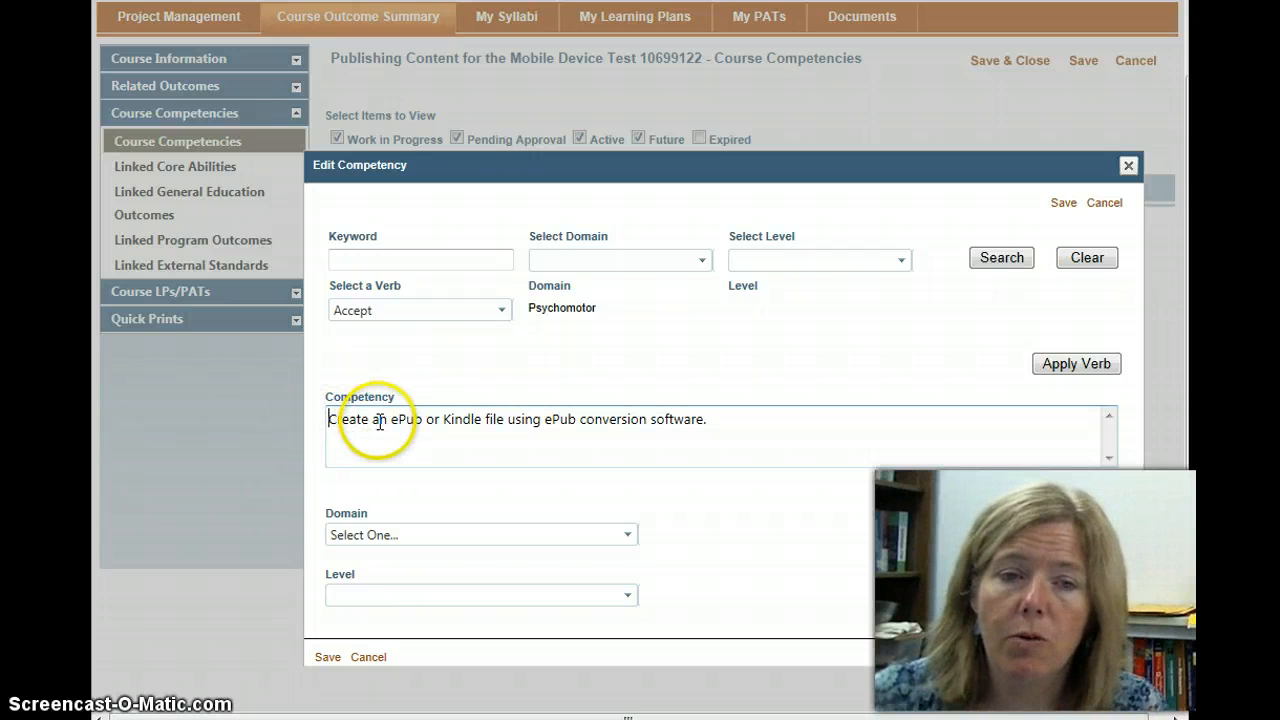
{"action": "left_click", "coordinate": [378, 258]}
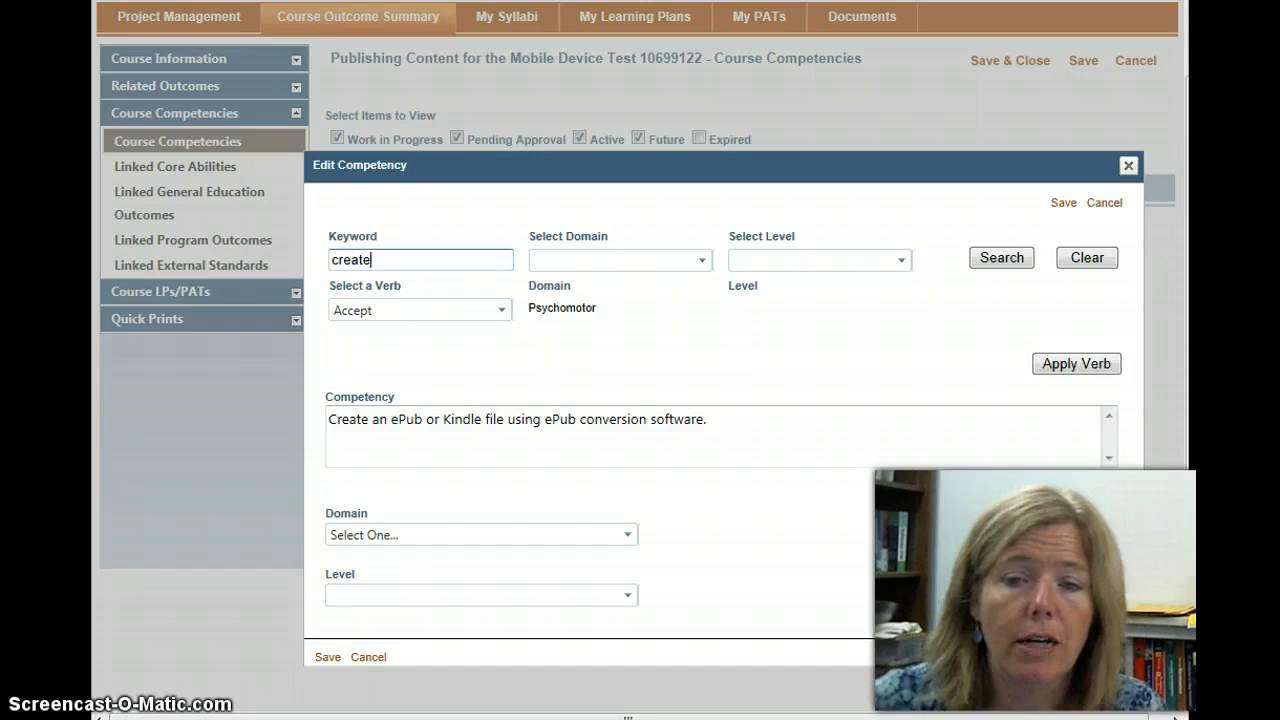
{"action": "left_click", "coordinate": [1001, 258]}
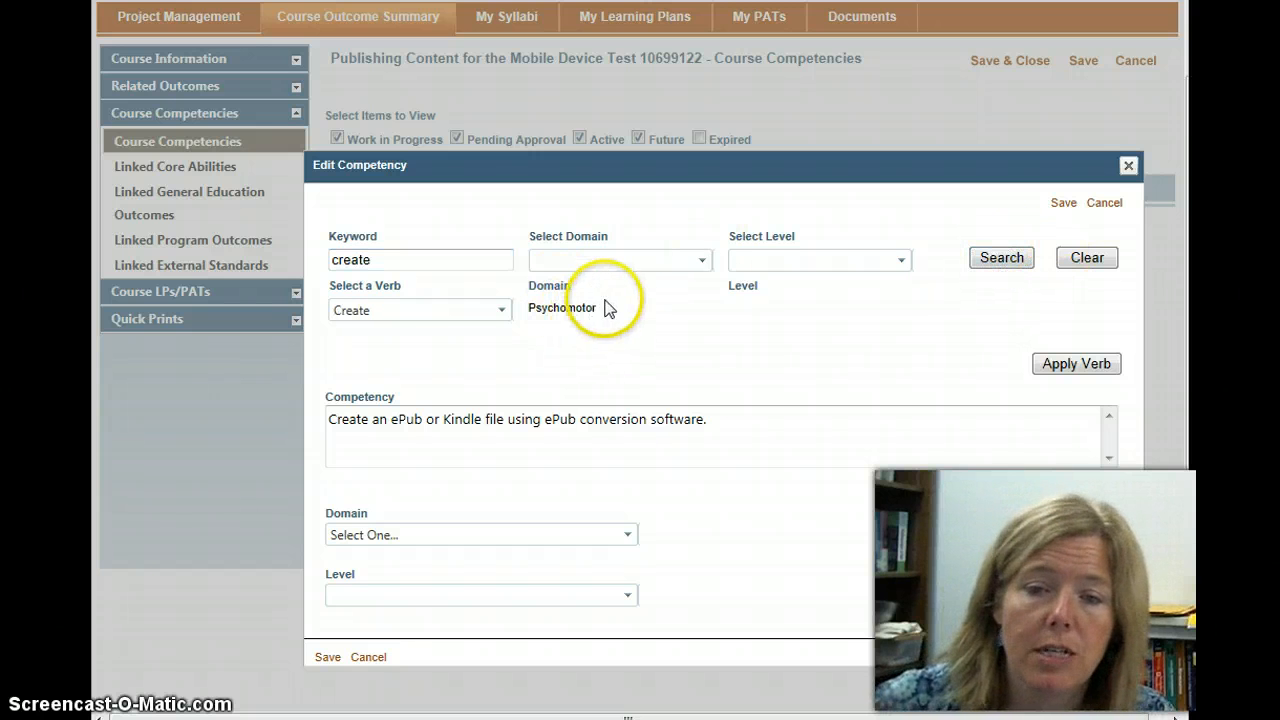
{"action": "left_click", "coordinate": [1074, 366]}
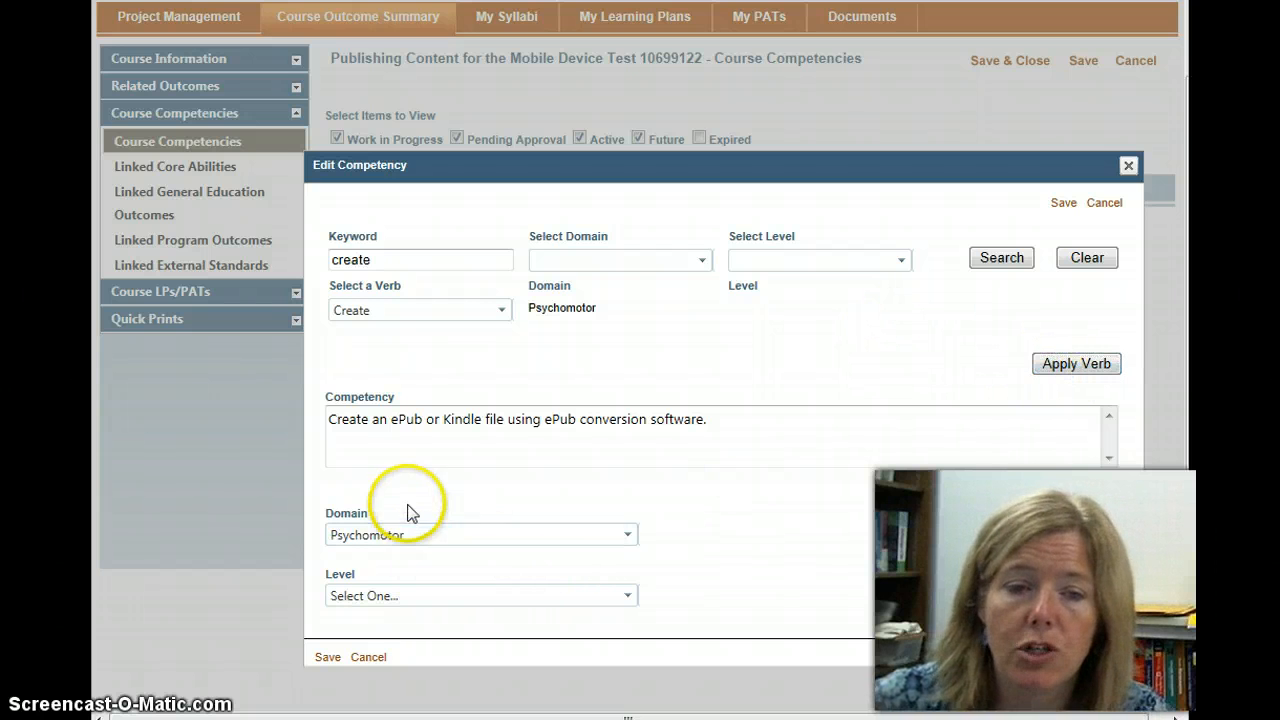
{"action": "left_click", "coordinate": [327, 657]}
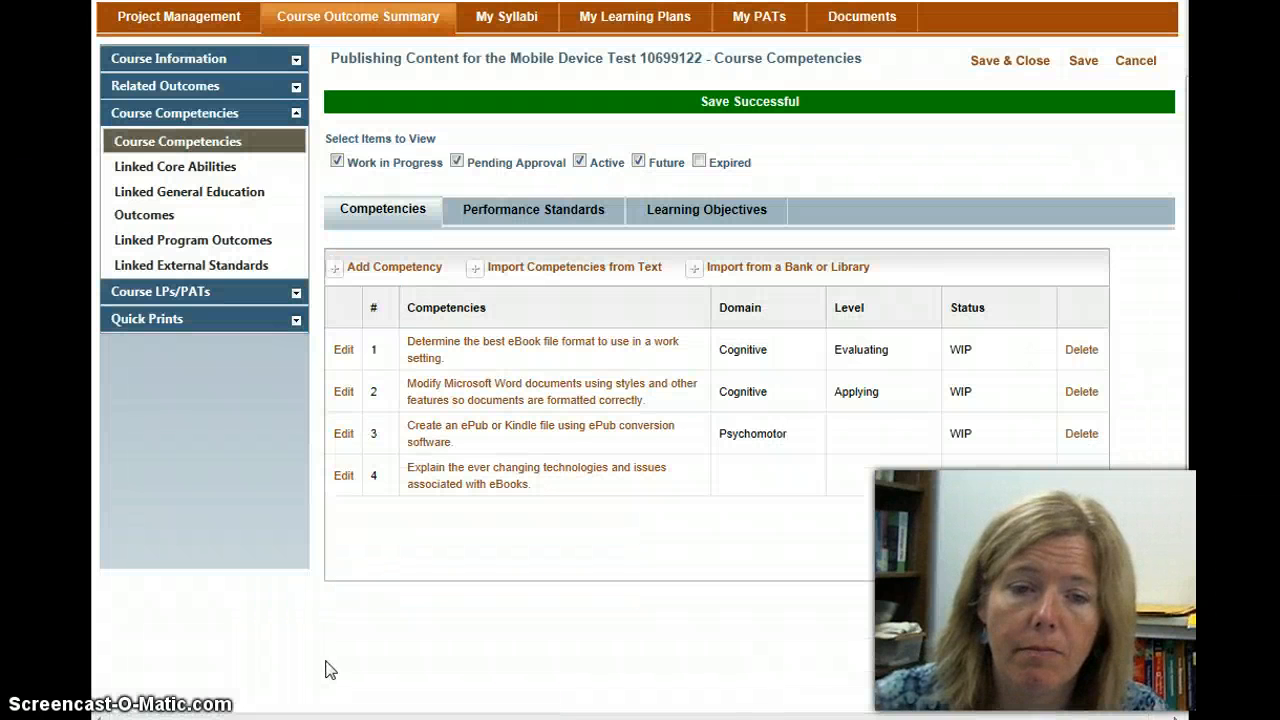
Step: Apply the verb "Explain" with Cognitive domain and Analyzing level to the eBooks technologies competency, save it, and save and close the course competencies
{"action": "left_click", "coordinate": [343, 476]}
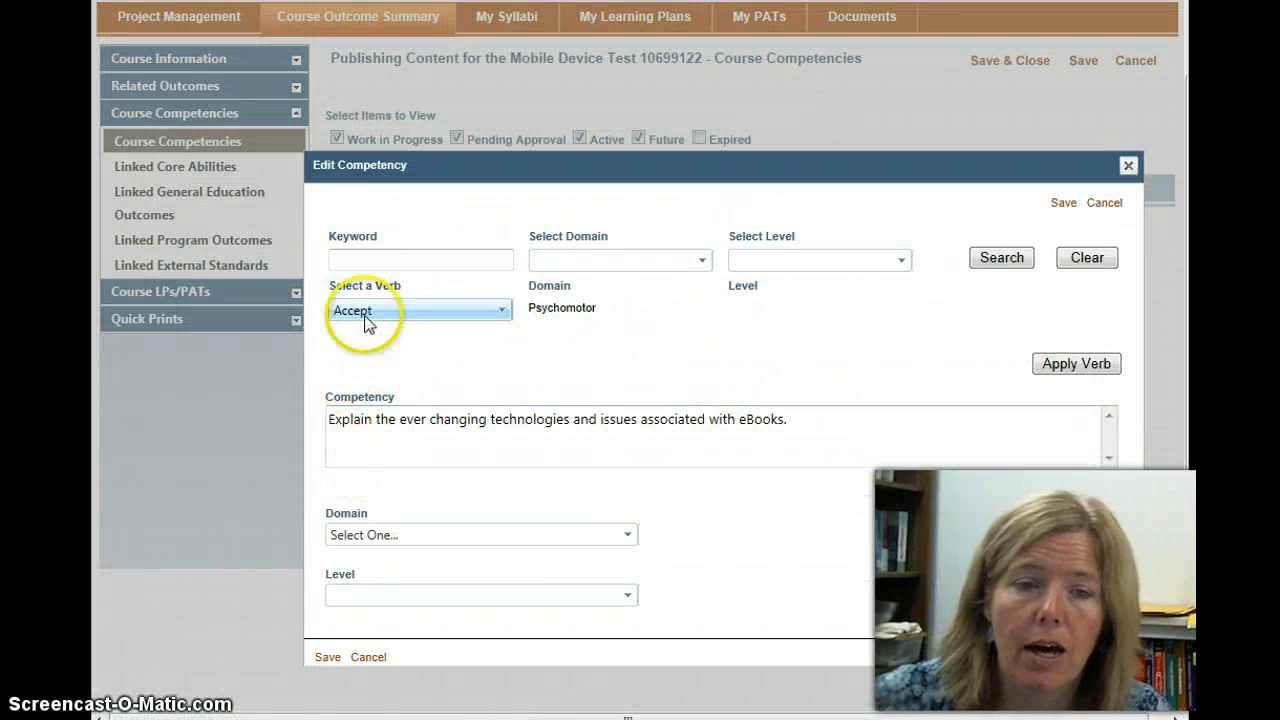
{"action": "left_click", "coordinate": [350, 256]}
{"action": "type", "text": "E"}
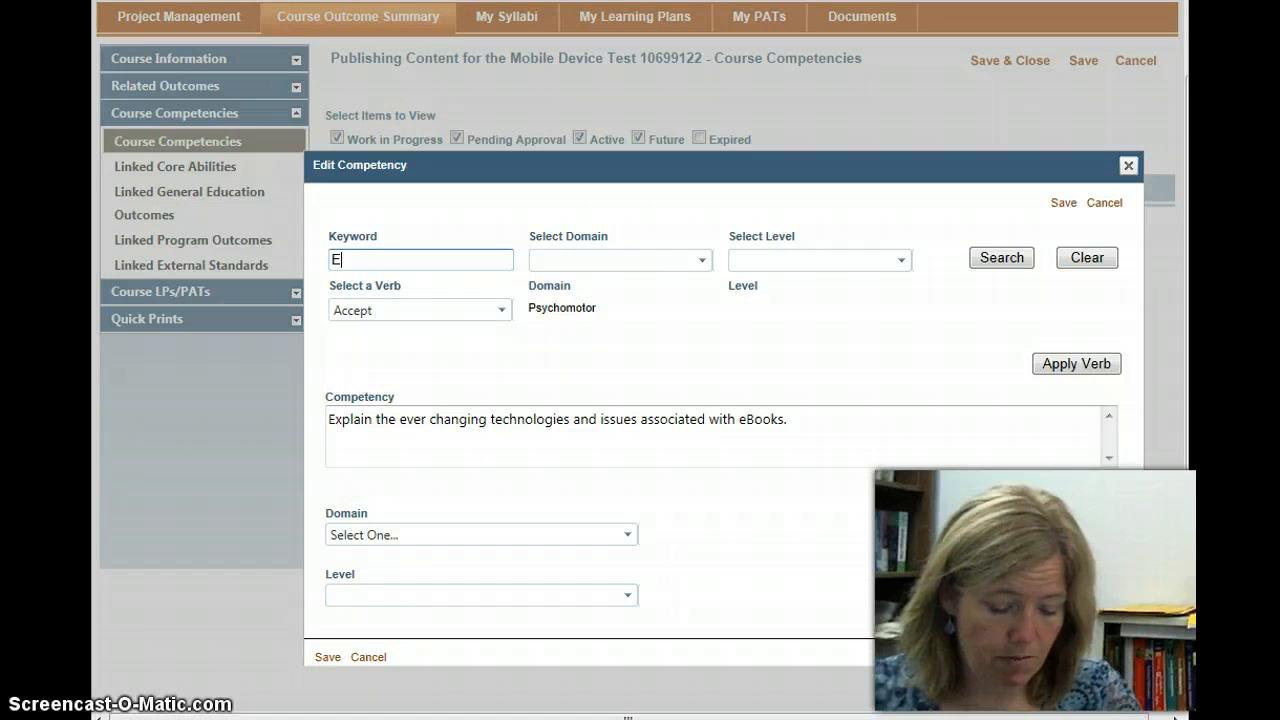
{"action": "type", "text": "xplain"}
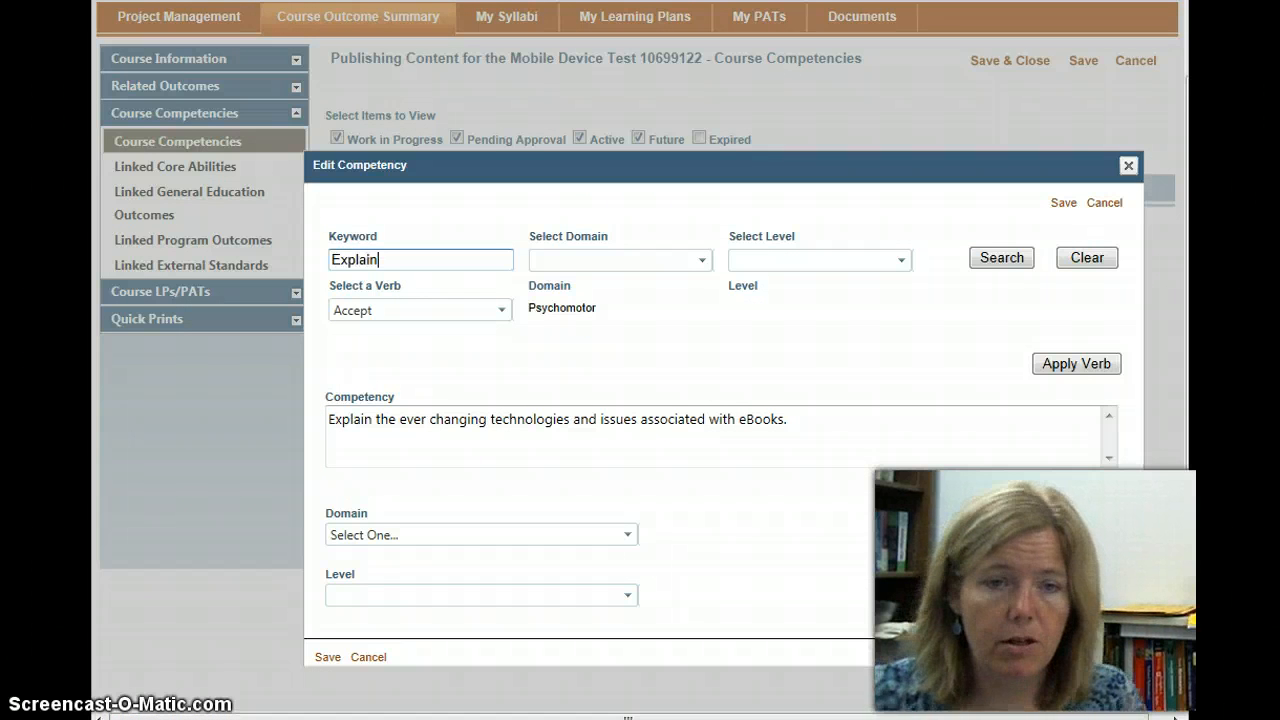
{"action": "left_click", "coordinate": [997, 262]}
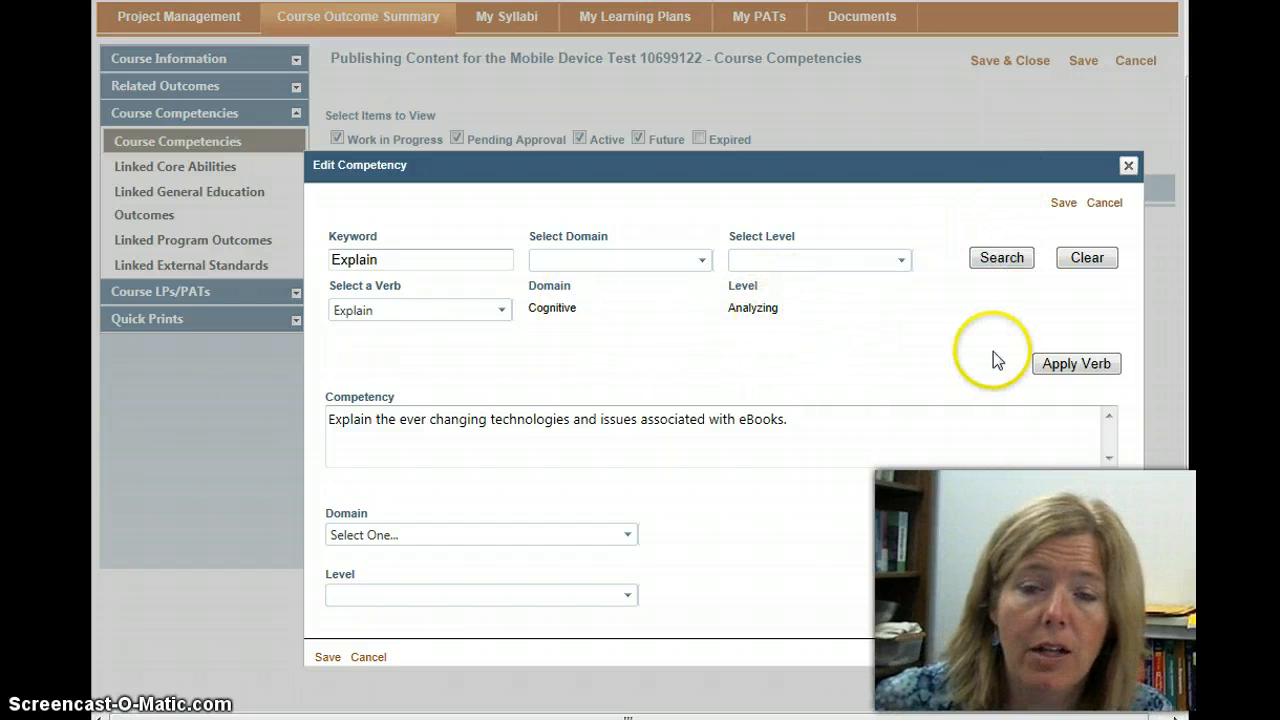
{"action": "left_click", "coordinate": [1080, 364]}
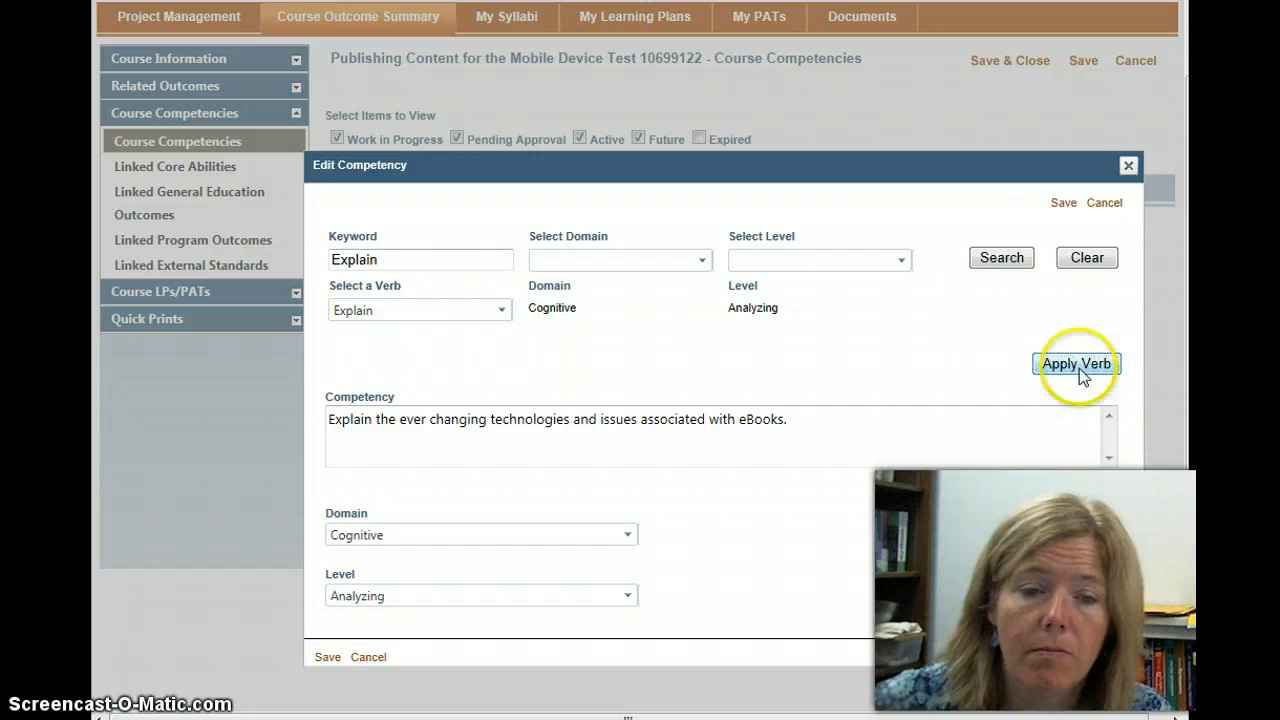
{"action": "left_click", "coordinate": [329, 657]}
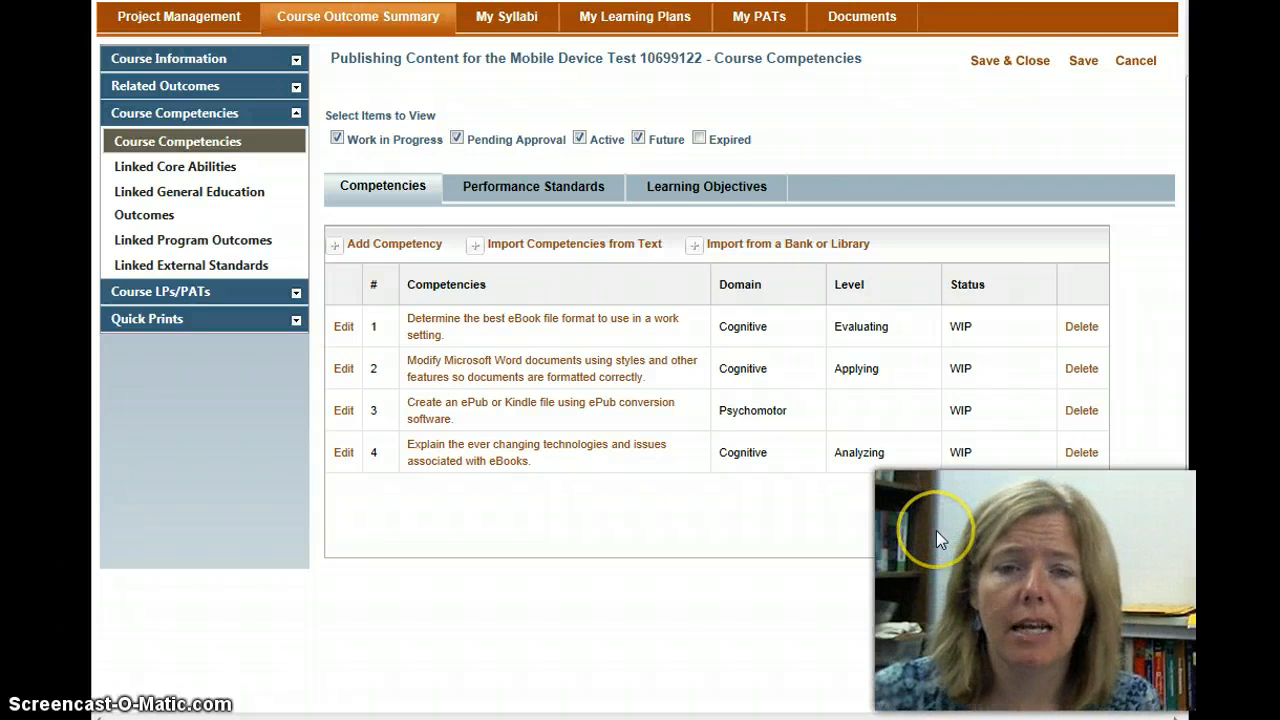
{"action": "left_click", "coordinate": [1008, 63]}
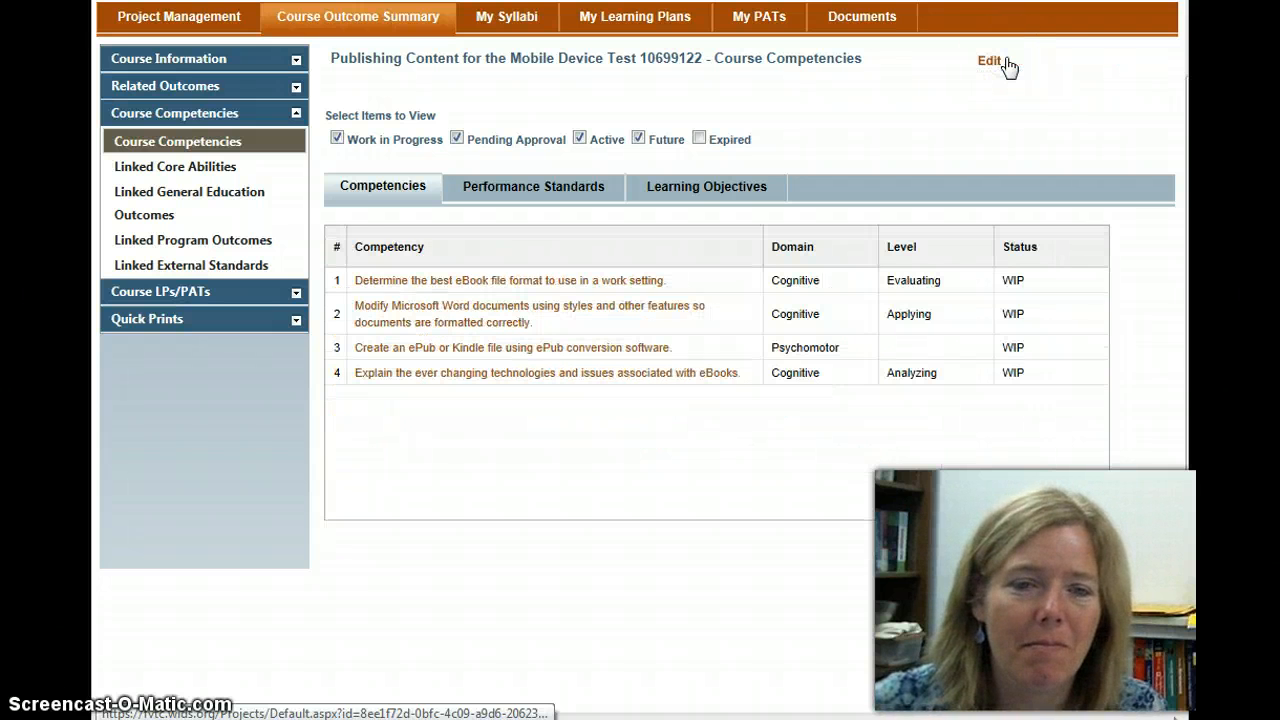